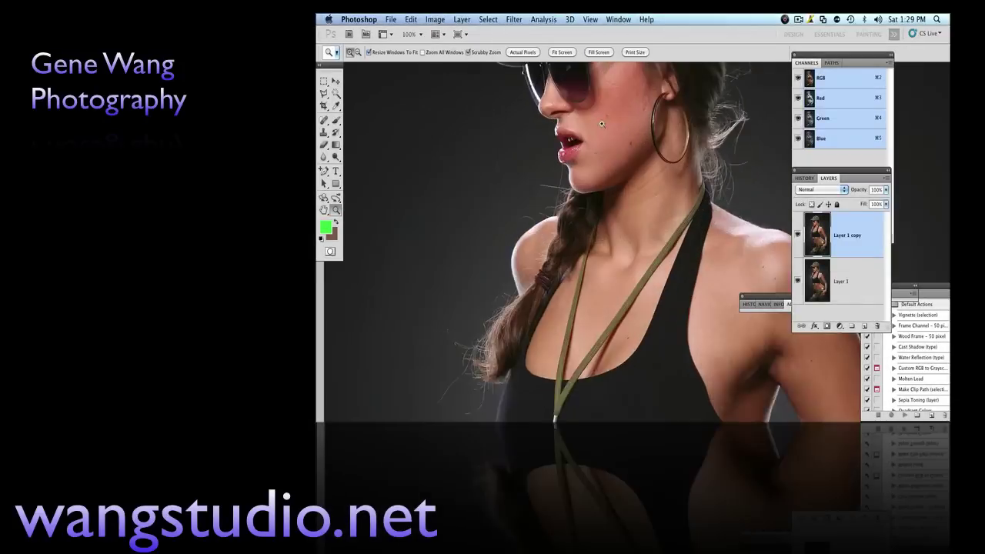
Zoom in on the face and heal the cheek spots with a size-26 Spot Healing Brush
left_click_drag(603, 90, 646, 90)
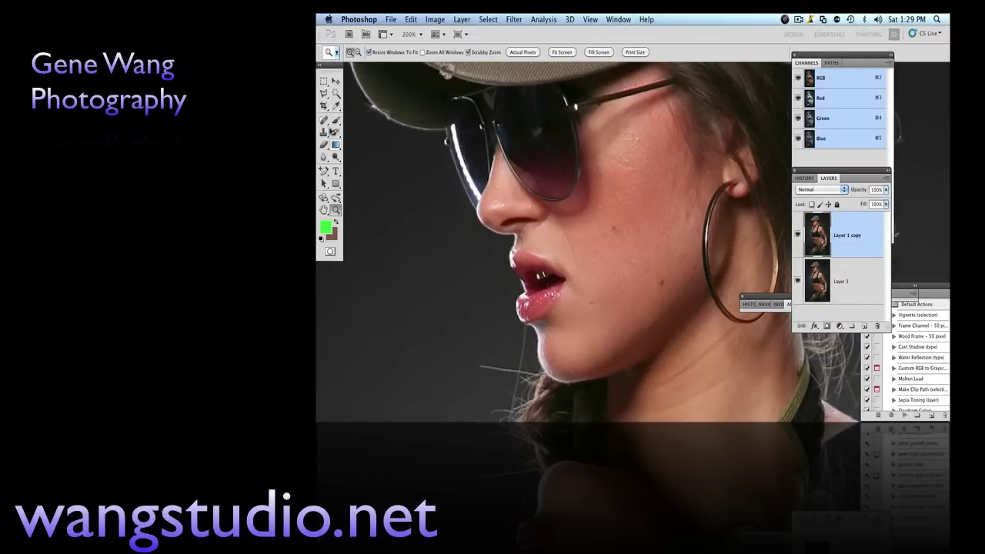
left_click(360, 52)
left_click_drag(358, 77, 354, 77)
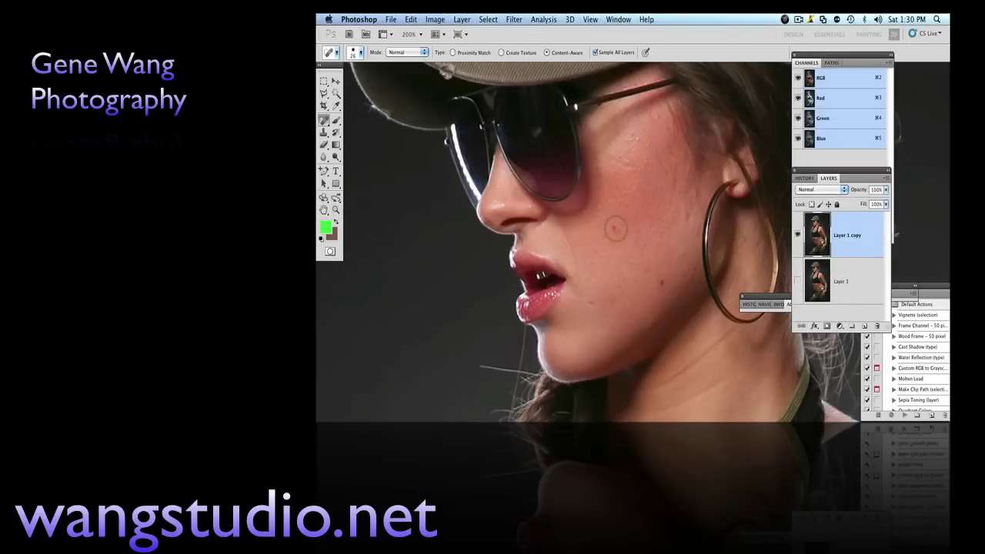
left_click_drag(578, 271, 573, 255)
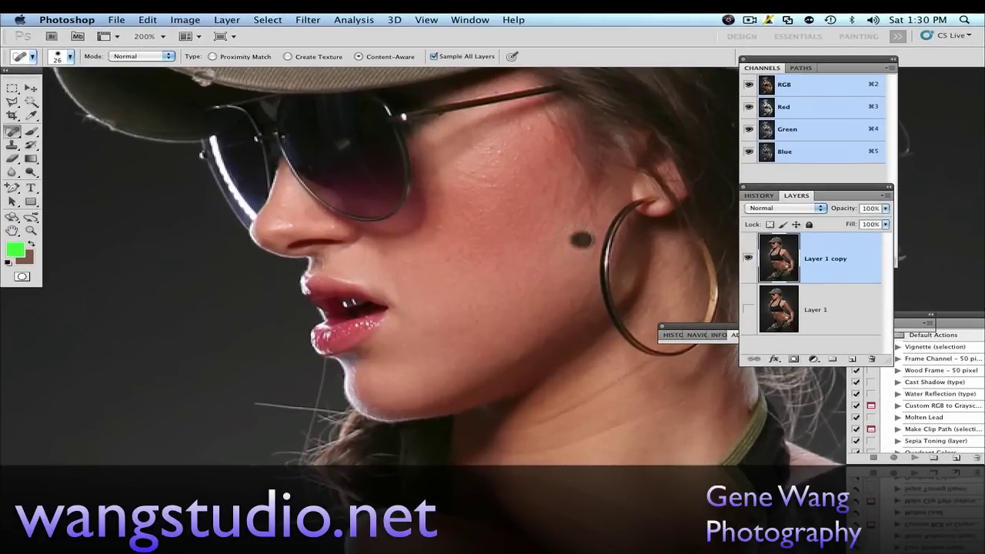
left_click(581, 240)
Heal the dark spot on the neck
scroll(329, 258, "down", 3)
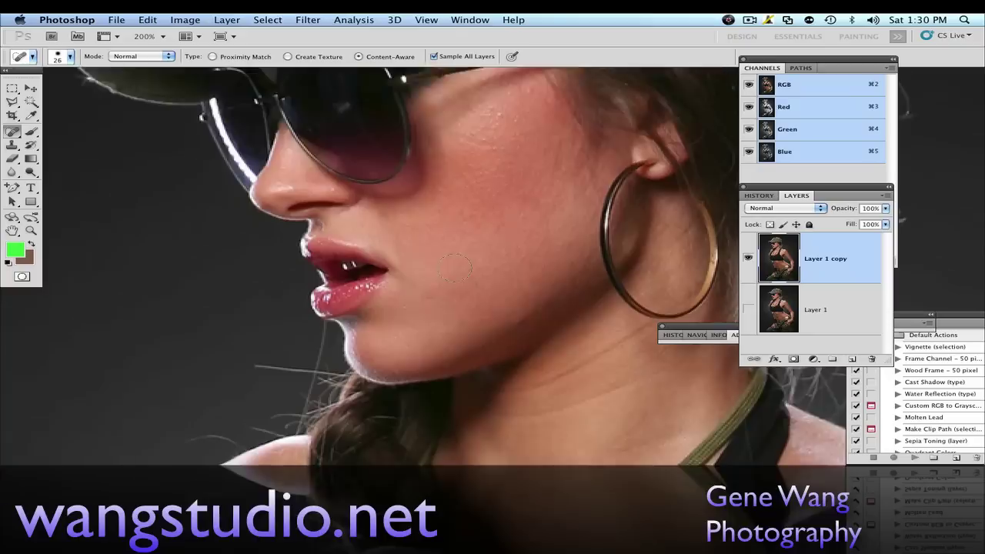
scroll(329, 258, "down", 3)
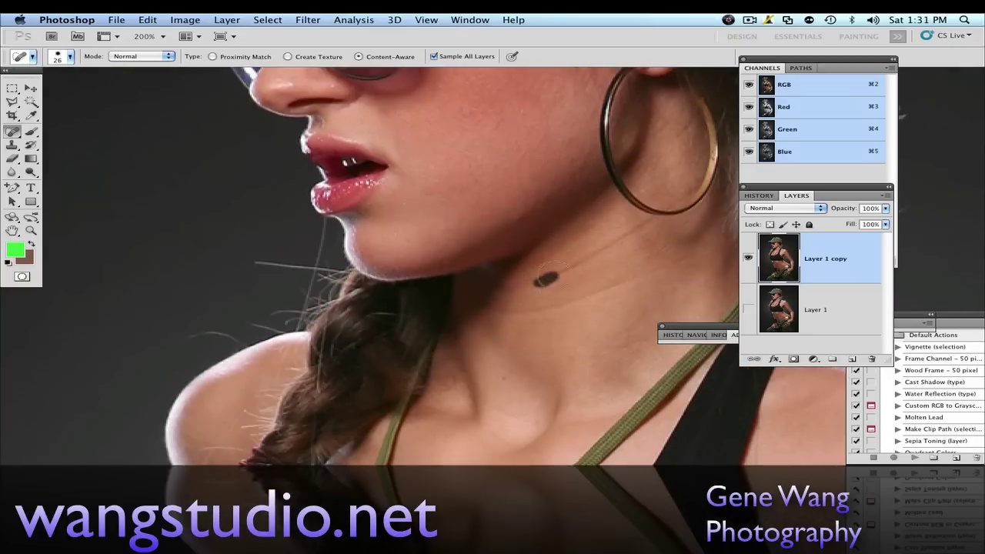
left_click_drag(500, 289, 627, 232)
left_click_drag(514, 286, 568, 285)
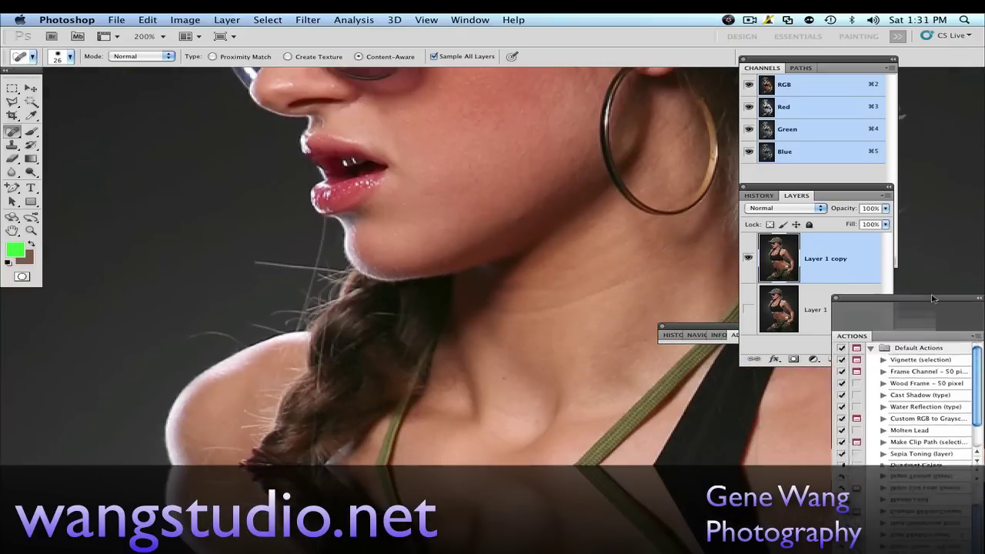
Float the Actions panel and show the History panel
left_click_drag(911, 316, 788, 374)
left_click(695, 336)
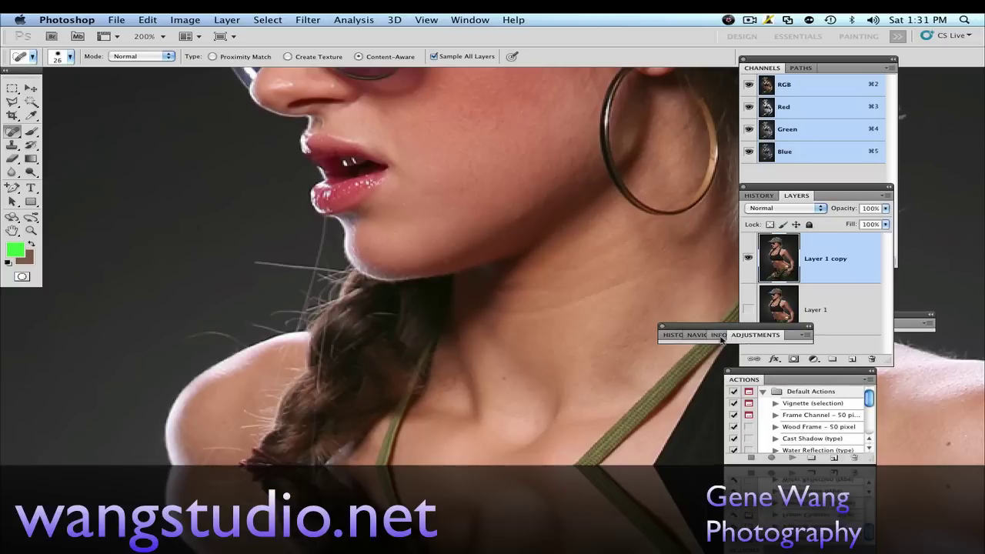
scroll(835, 434, "down", 5)
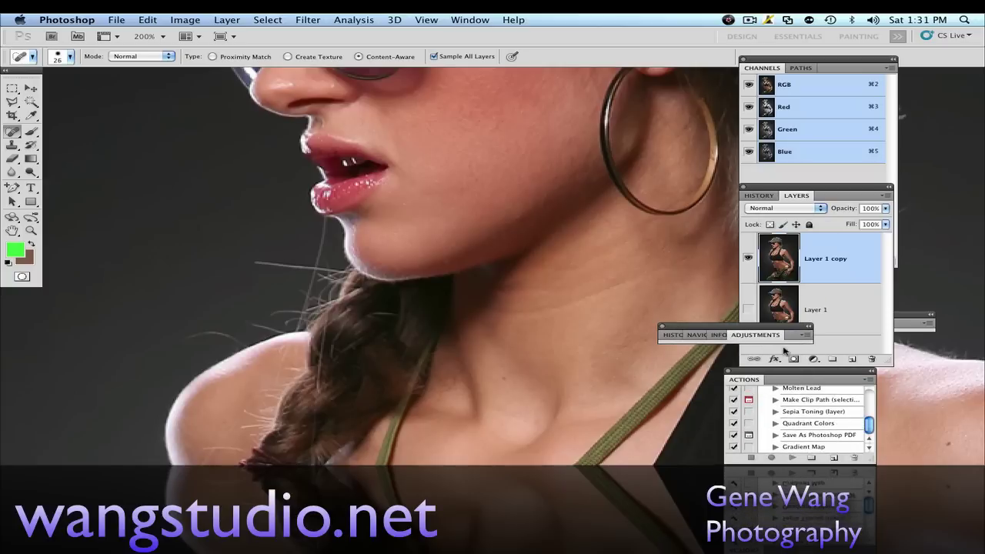
left_click(469, 20)
left_click(484, 215)
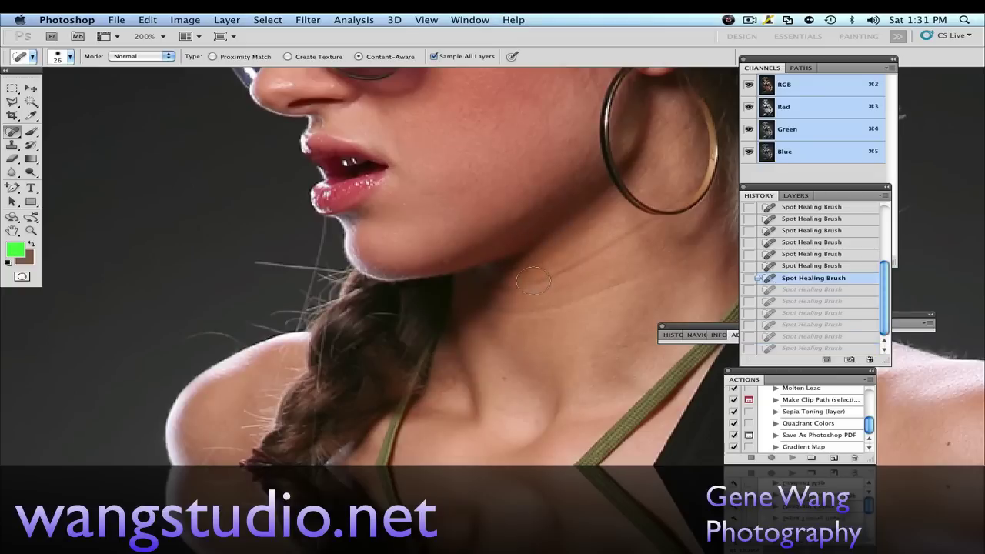
Heal the crease along the neck
mouse_move(532, 282)
left_mouse_down()
mouse_move(642, 227)
mouse_move(542, 291)
left_mouse_up()
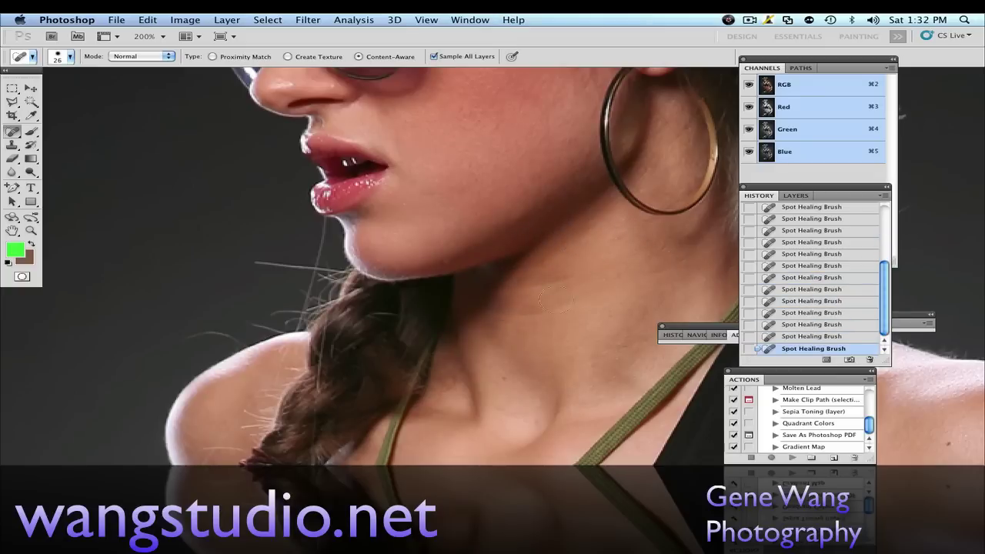
mouse_move(608, 312)
left_mouse_down()
mouse_move(505, 274)
mouse_move(510, 253)
left_mouse_up()
scroll(510, 253, "down", 5)
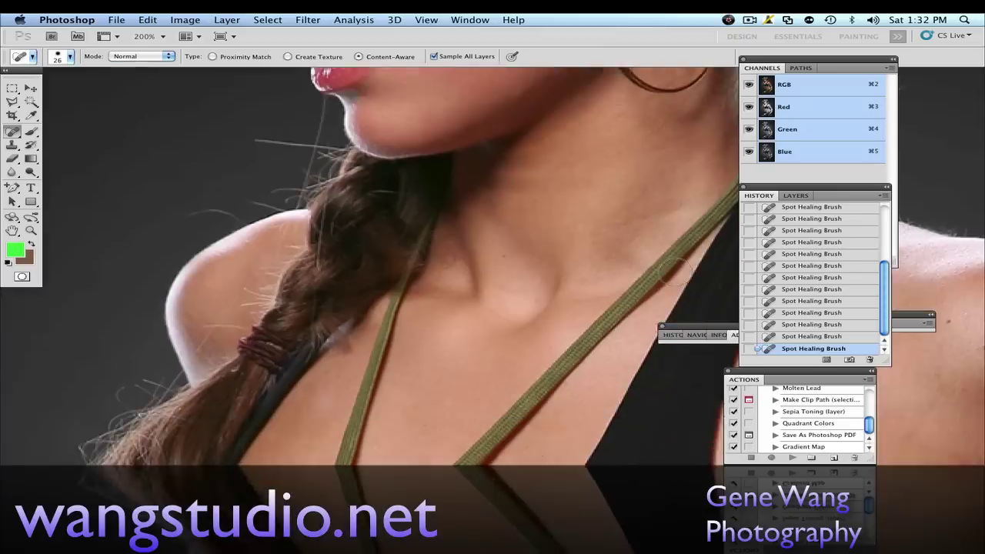
Zoom in on the shoulder and underarm, then view the torso at 100% for spot healing
key("z")
key("super+minus")
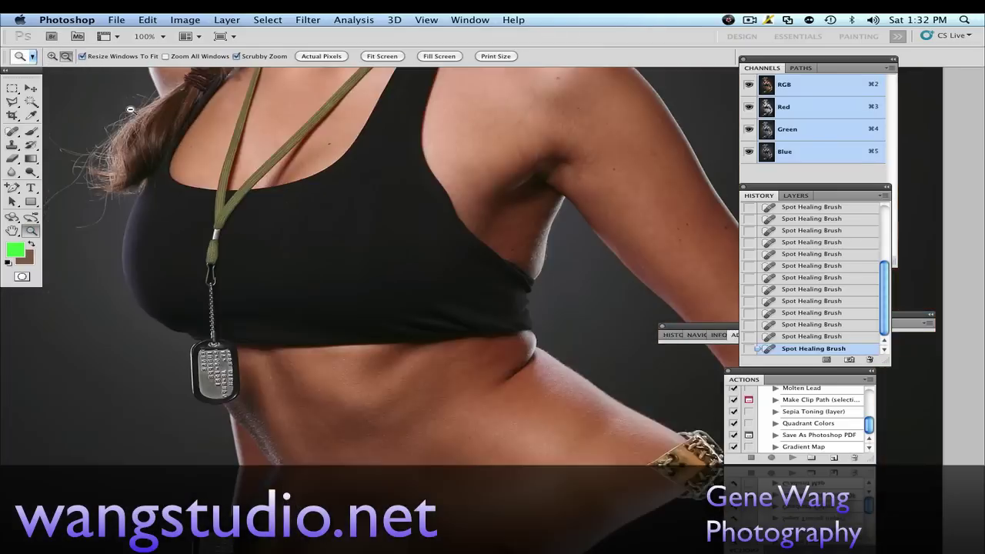
left_click(668, 175)
scroll(668, 175, "down", 3)
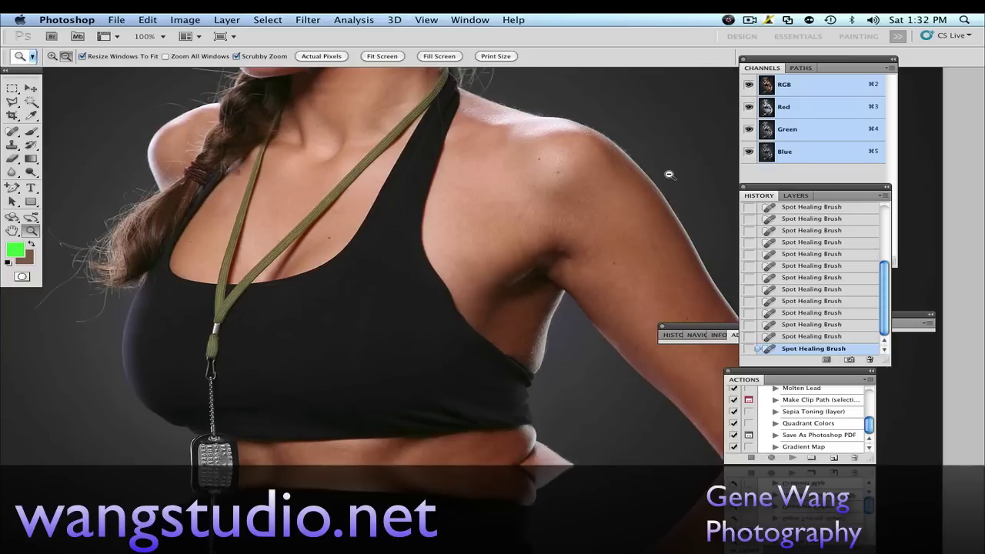
left_click(516, 254)
key("j")
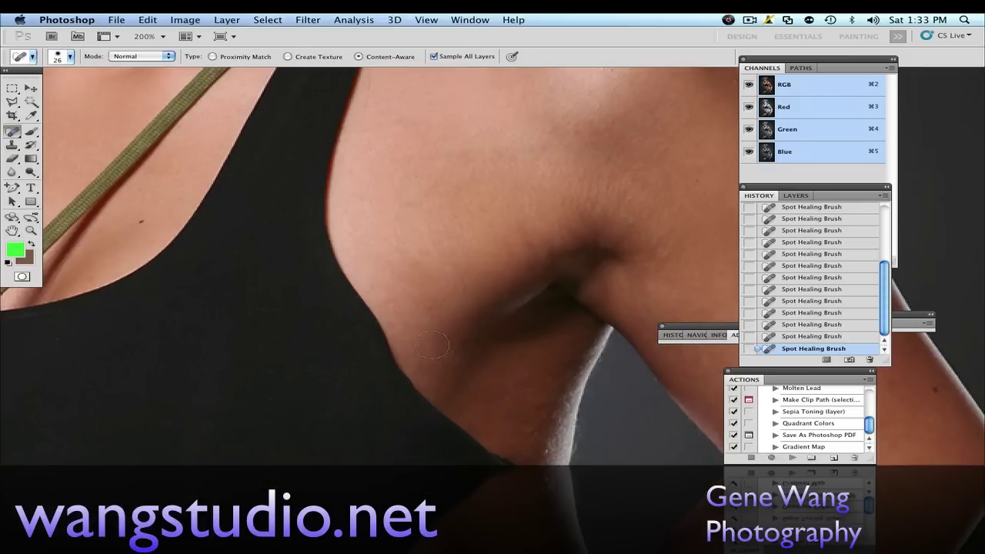
double_click(31, 230)
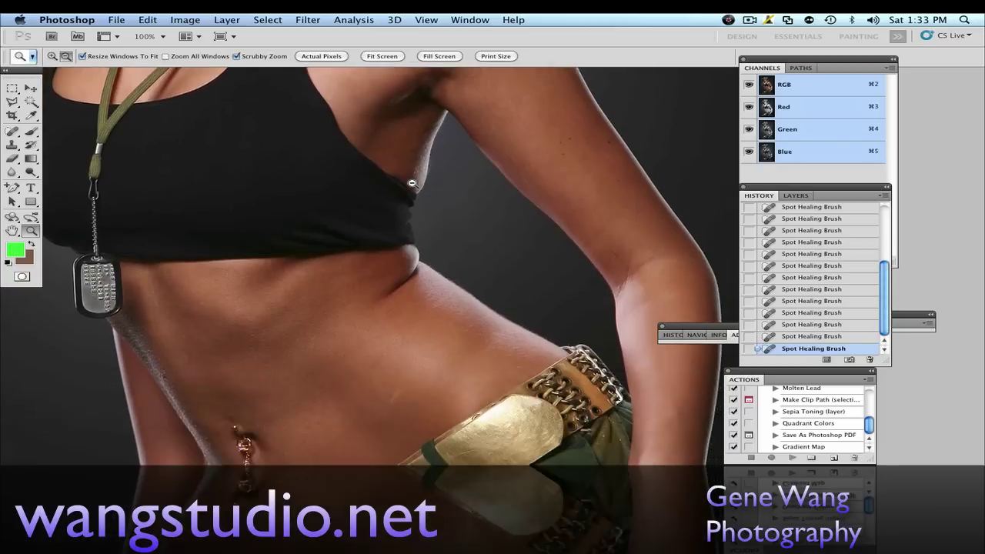
Patch away the blemish on the belly with the Patch Tool
mouse_move(13, 131)
left_mouse_down()
mouse_move(36, 161)
mouse_move(68, 152)
left_mouse_up()
left_click_drag(407, 242, 254, 215)
key("m")
left_click(343, 184)
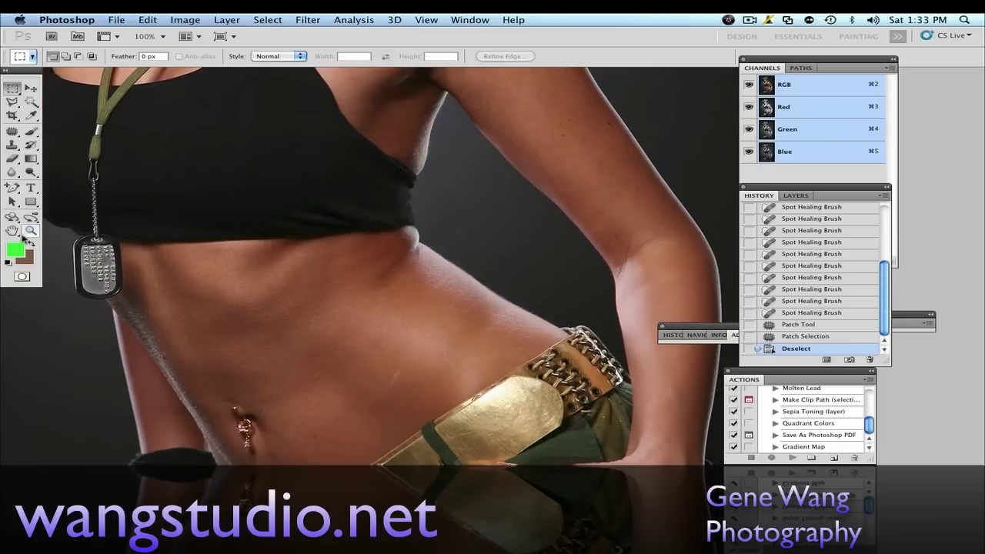
Heal the crease and spots along the waist with a size-73 Spot Healing Brush
key("j")
key("super+plus")
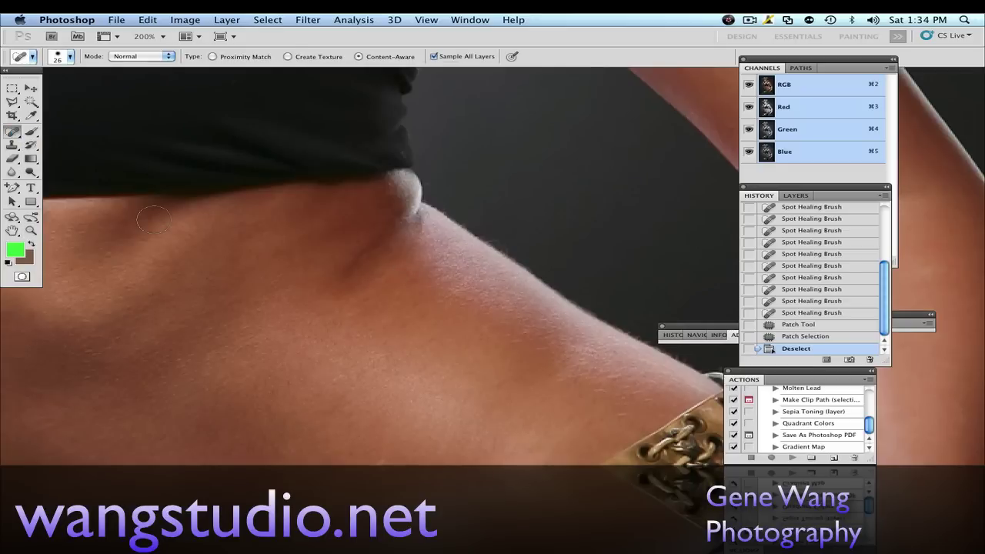
left_click(65, 56)
left_click_drag(31, 87, 85, 87)
left_click(341, 264)
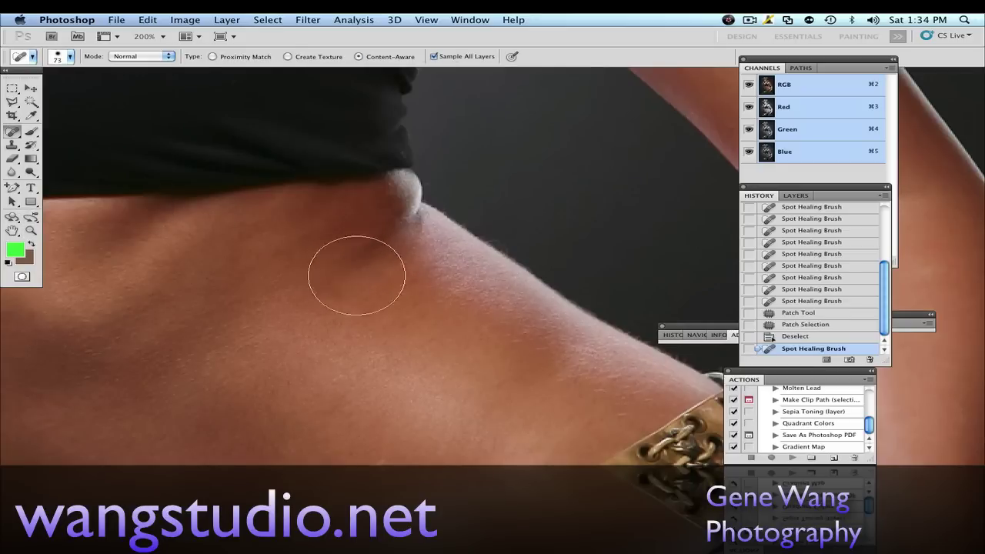
left_click(340, 286)
left_click(386, 230)
left_click(387, 234)
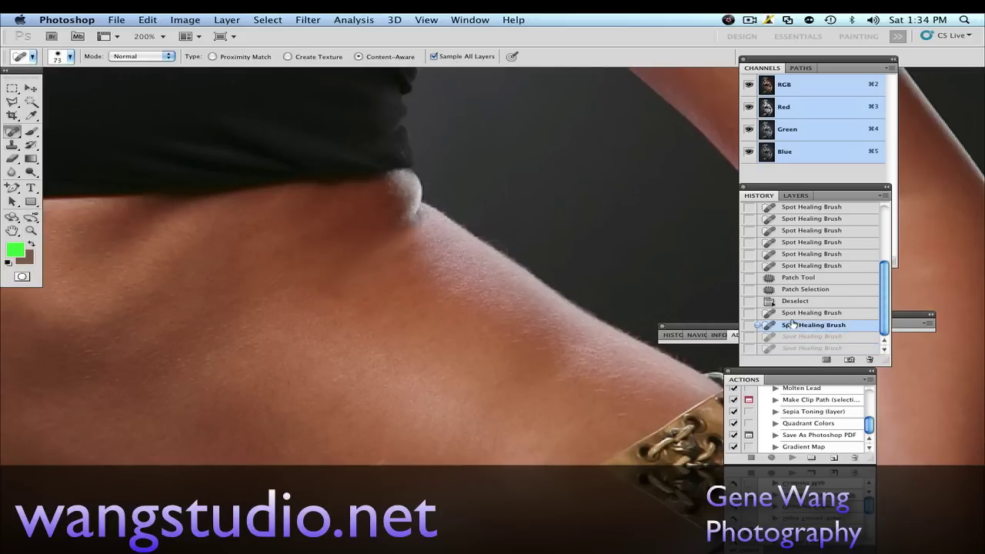
Undo the extra healing strokes and zoom out to the whole photo
key("super+alt+z")
key("super+alt+z")
key("super+alt+z")
key("z")
left_click(121, 268, "alt")
left_click(222, 219, "alt")
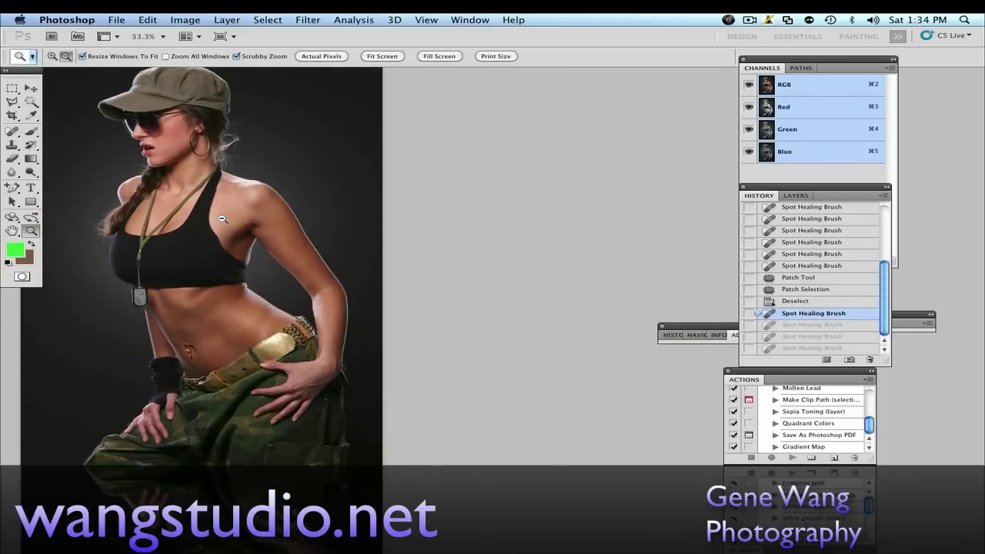
Set Layer 1 copy to Vivid Light blending and invert its colours
left_click_drag(846, 195, 712, 207)
left_click(650, 222)
left_click(651, 361)
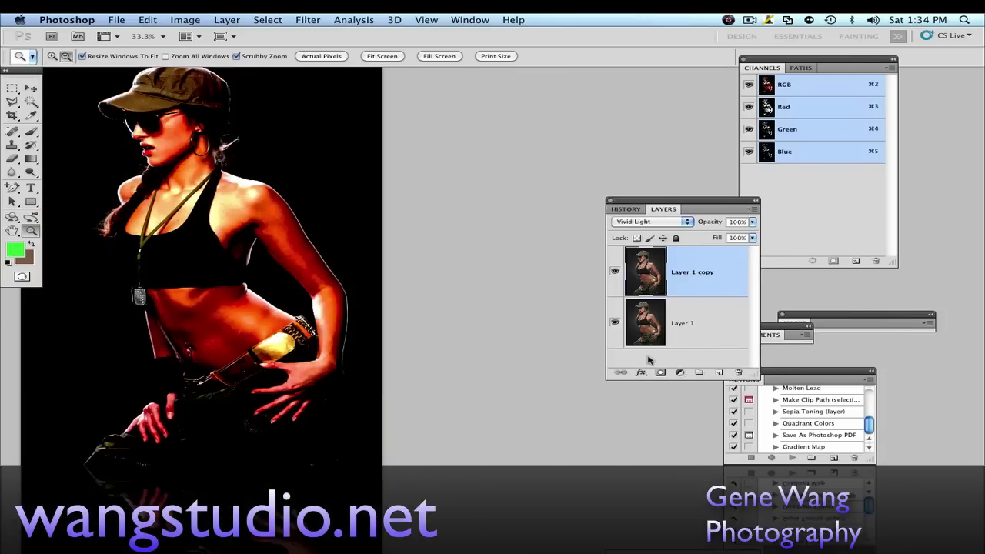
left_click(268, 20)
left_click(376, 189)
Apply a 1.2 px Gaussian Blur and a High Pass of about 4 px to Layer 1 copy
left_click(308, 20)
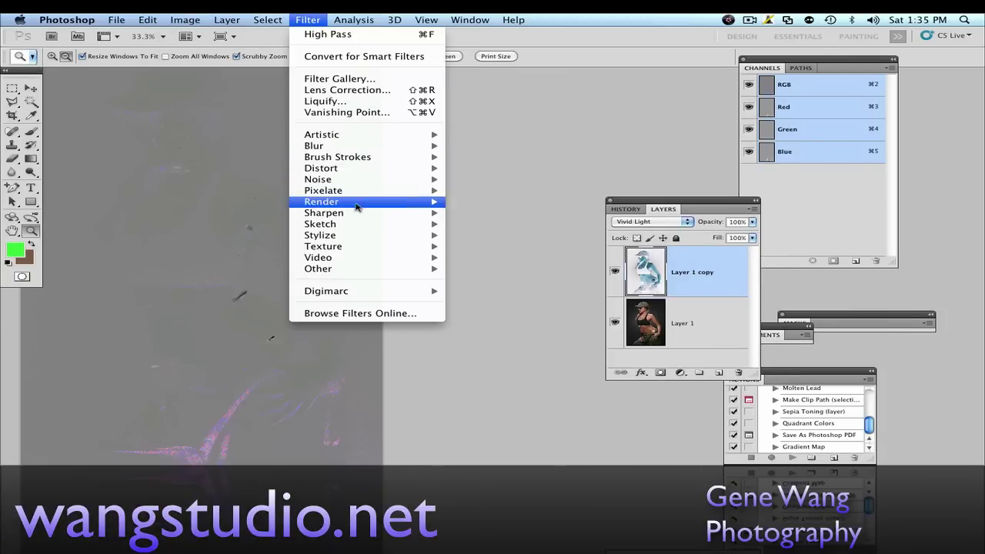
left_click(477, 192)
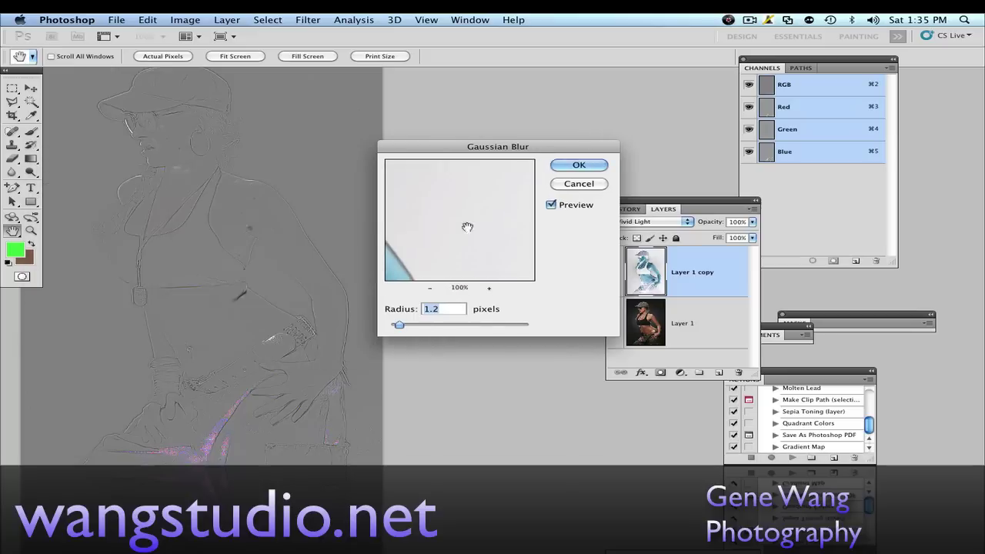
left_click(569, 164)
left_click(308, 19)
left_click(468, 280)
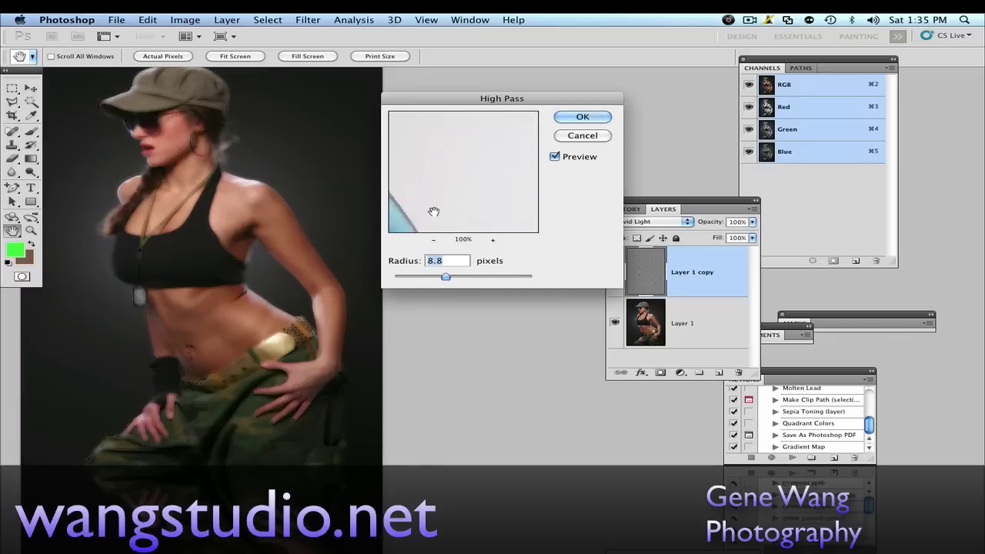
left_click_drag(446, 276, 427, 279)
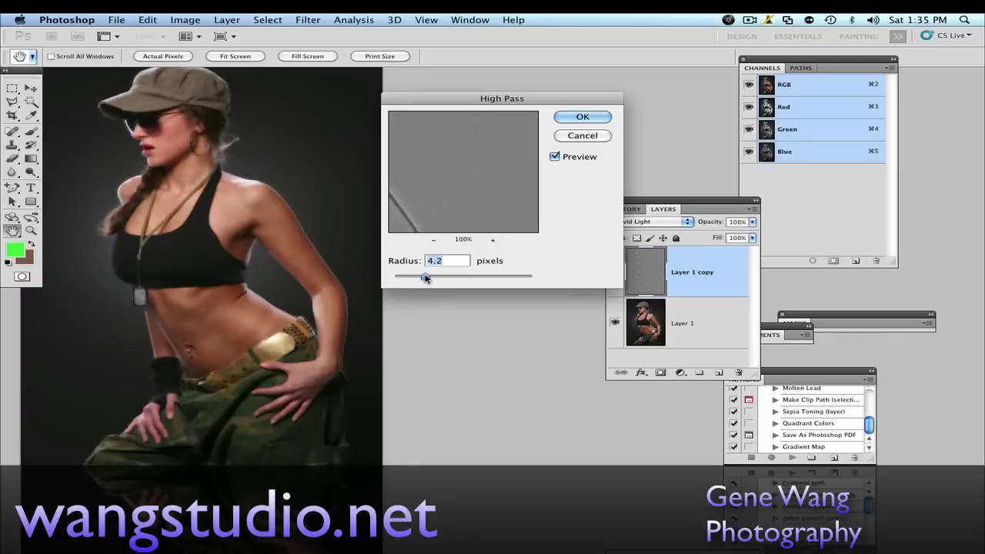
left_click(583, 117)
Add a white layer mask to Layer 1 copy and zoom in on the face
key("z")
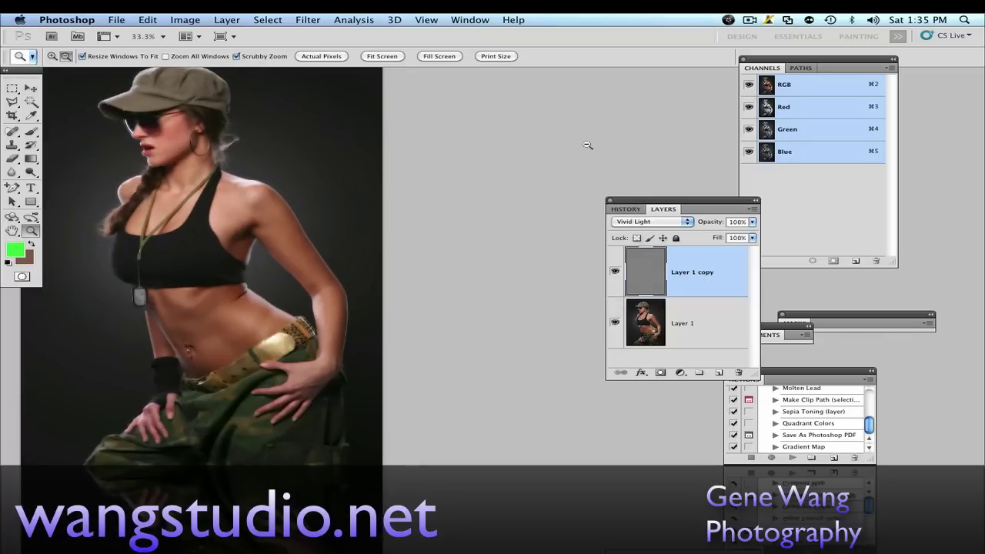
left_click(660, 371)
left_click_drag(168, 132, 188, 176)
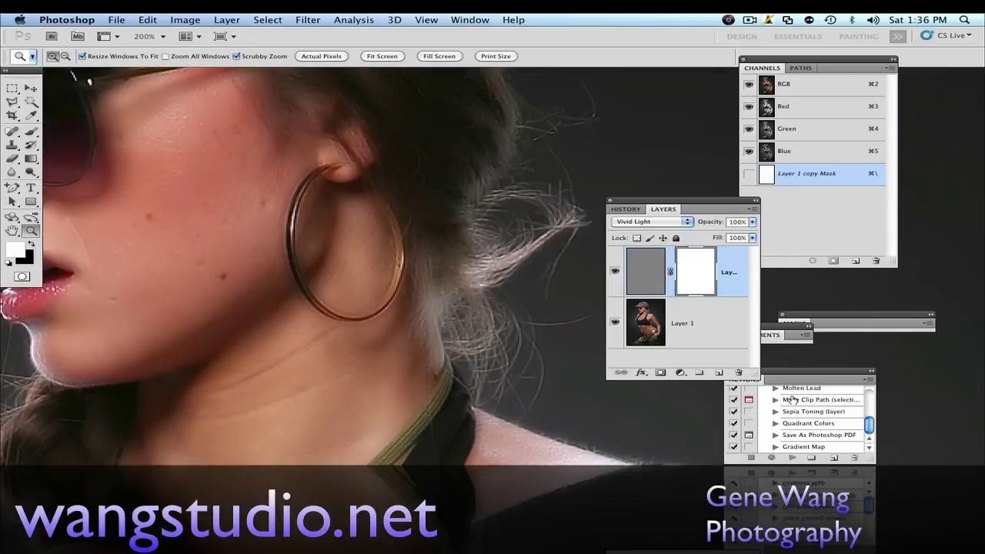
Show the History panel and step back to the Invert state
left_click(469, 19)
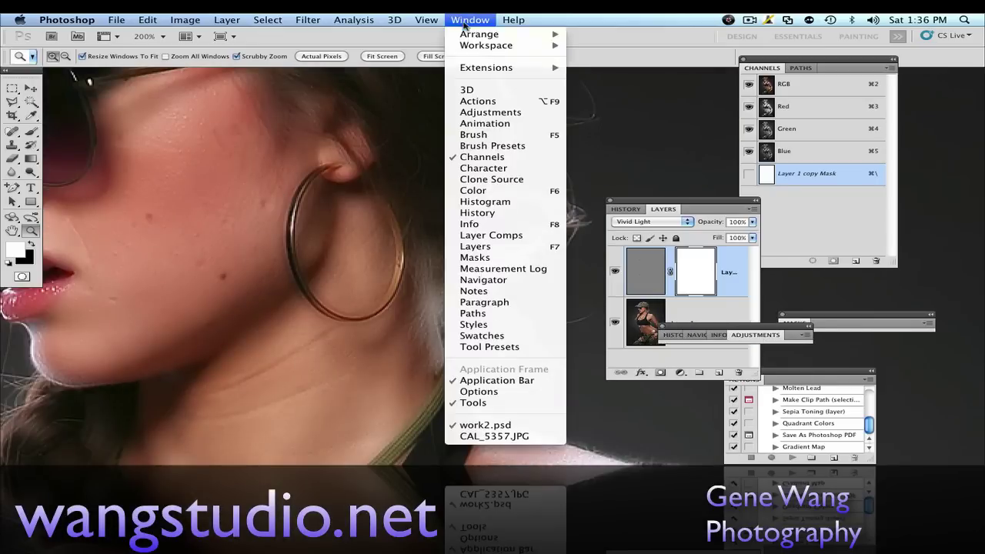
left_click(492, 212)
left_click(658, 326)
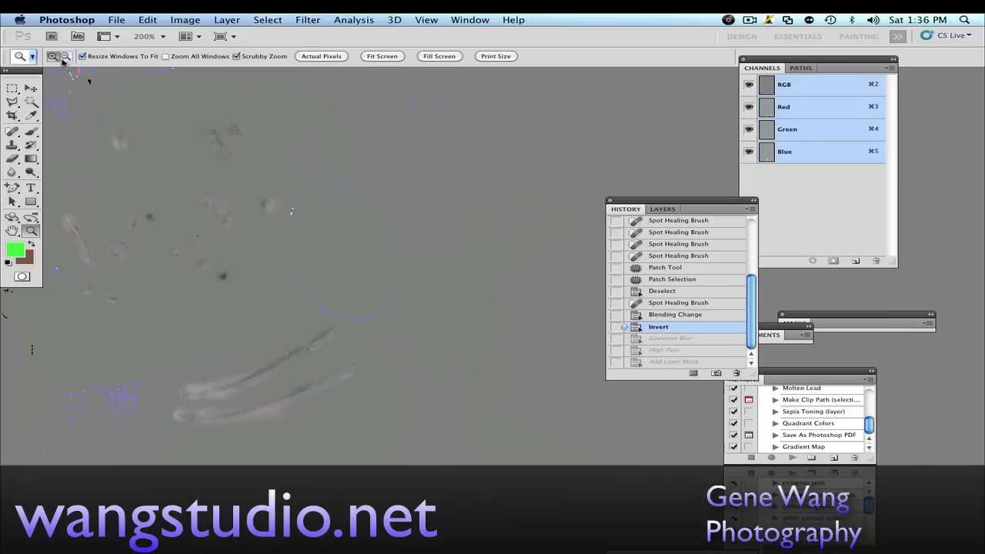
left_click_drag(531, 311, 227, 159)
Rearrange the panels: collapse the Navigator group, show Layers, dock Actions
left_click_drag(677, 201, 328, 193)
left_click(696, 335)
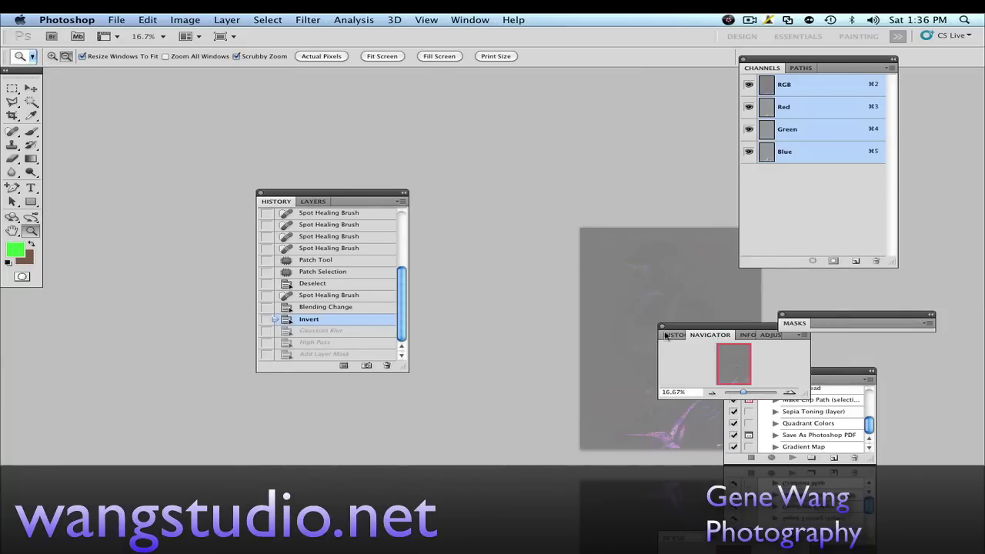
left_click(761, 334)
left_click(311, 203)
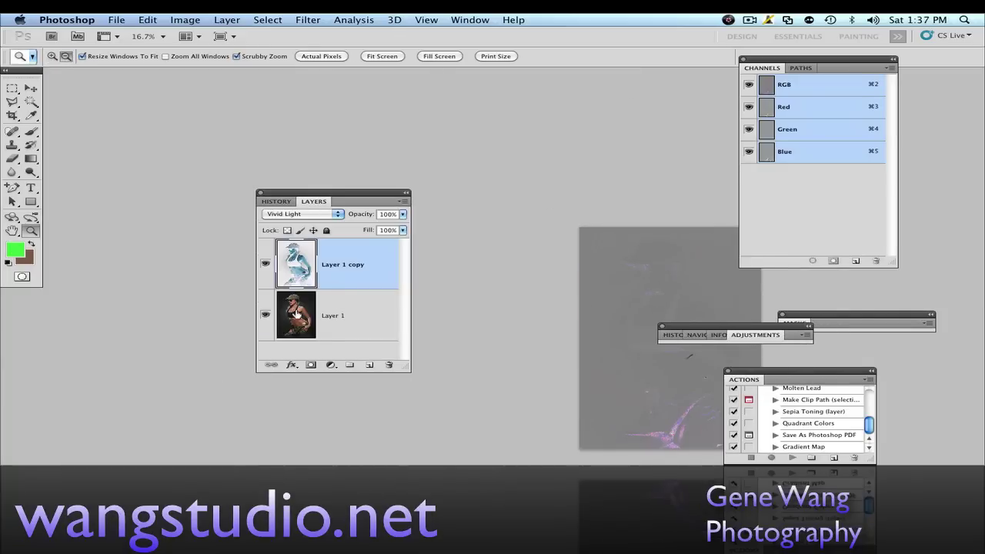
mouse_move(298, 314)
left_mouse_down()
mouse_move(370, 365)
mouse_move(389, 365)
left_mouse_up()
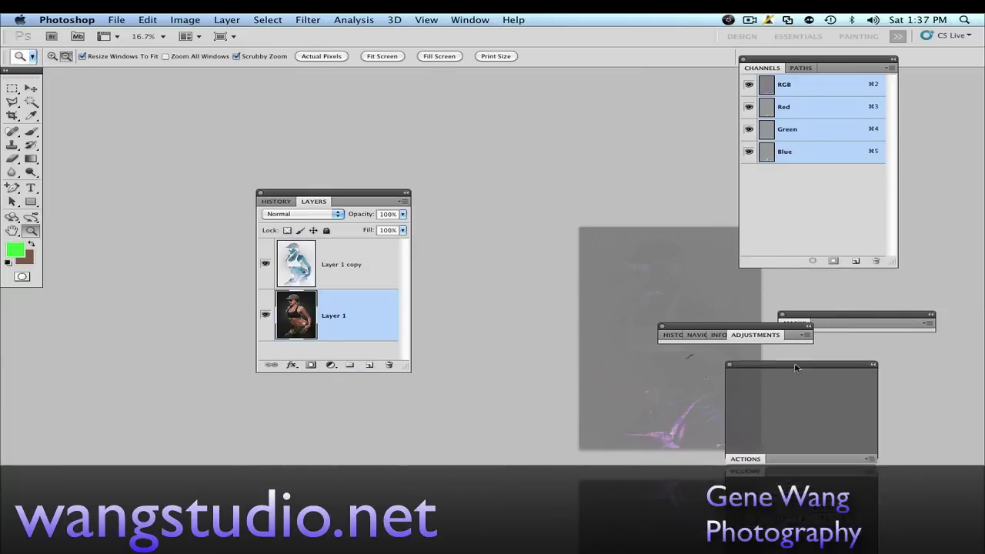
mouse_move(743, 380)
left_mouse_down()
mouse_move(738, 342)
mouse_move(683, 306)
left_mouse_up()
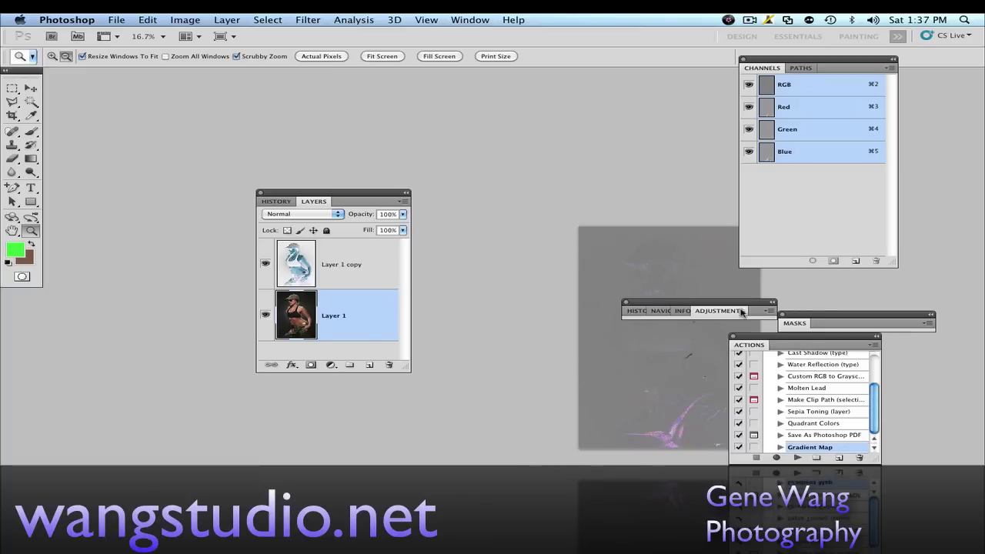
Revert history to the last healing stroke and duplicate the layer as Layer 1 copy 2
left_click(275, 201)
left_click_drag(275, 201, 496, 171)
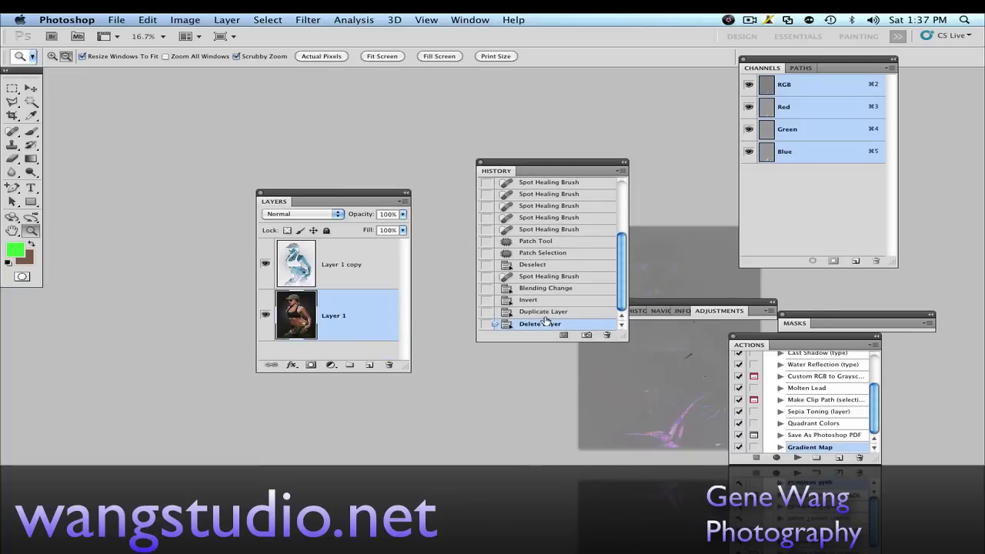
left_click(511, 290)
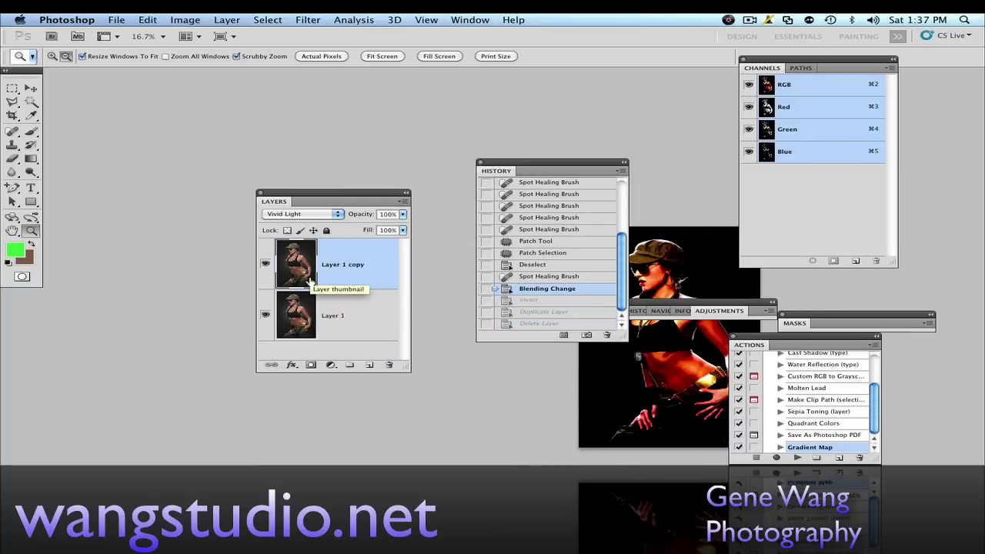
left_click(523, 277)
key("super+j")
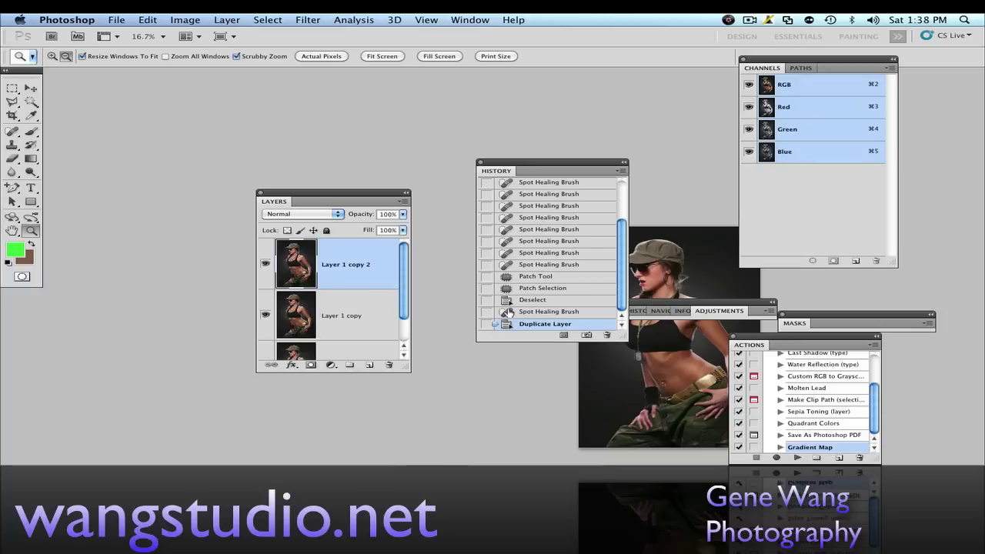
Set Layer 1 copy 2 to Vivid Light and invert it
left_click(302, 214)
left_click(306, 348)
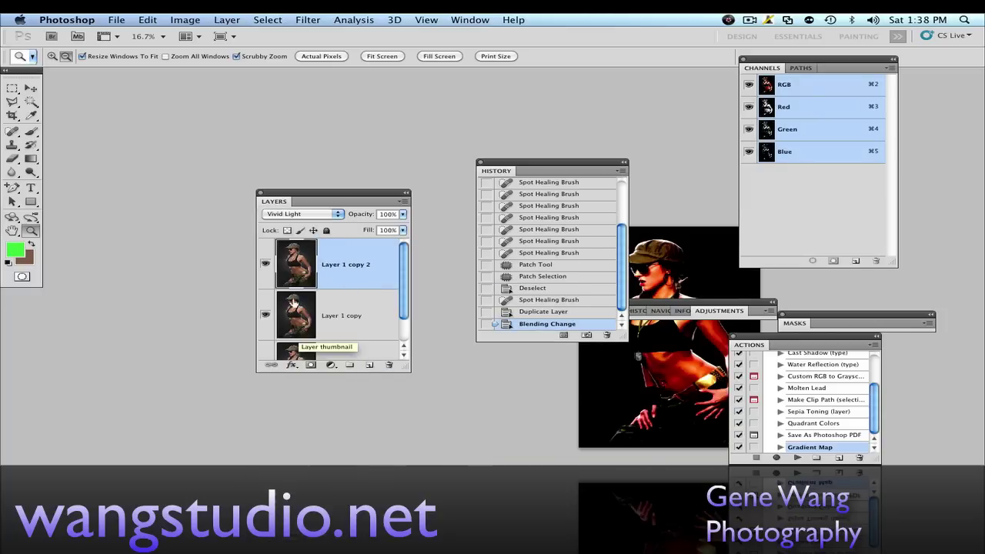
scroll(331, 308, "down", 1)
scroll(331, 307, "up", 1)
left_click_drag(554, 165, 490, 167)
left_click_drag(685, 298, 807, 289)
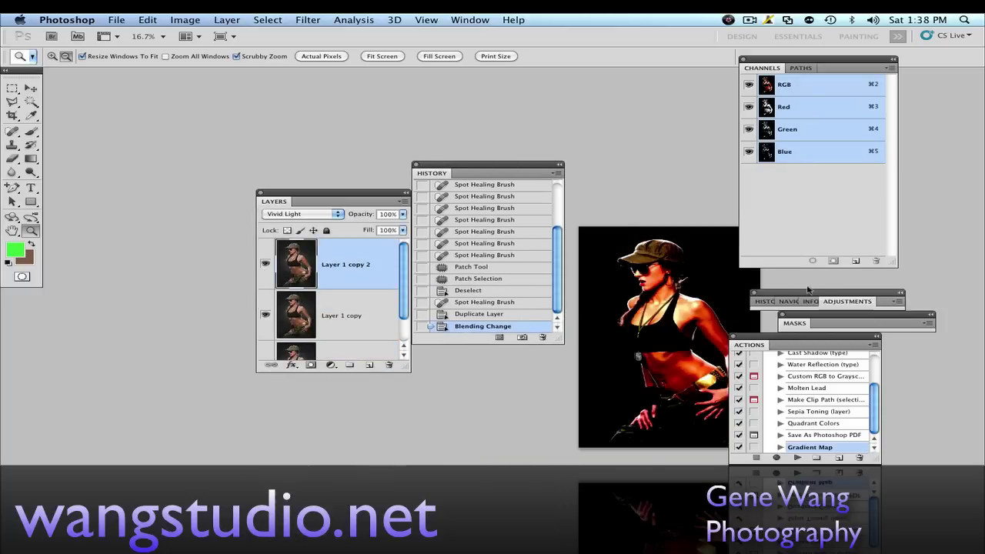
left_click(267, 19)
left_click(379, 195)
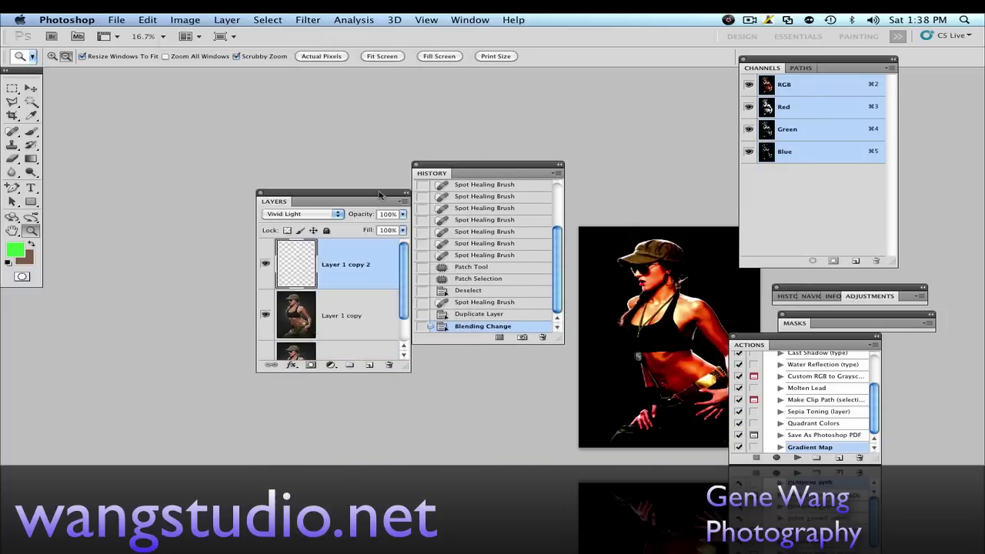
key("super+i")
Apply a Gaussian Blur to the inverted copy layer
left_click(307, 19)
mouse_move(314, 146)
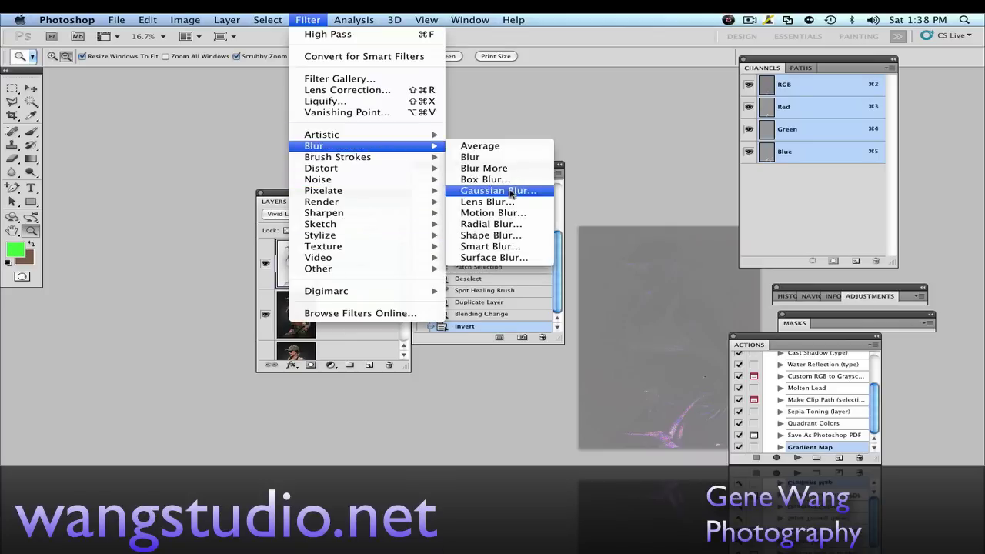
left_click(511, 194)
left_click(565, 187)
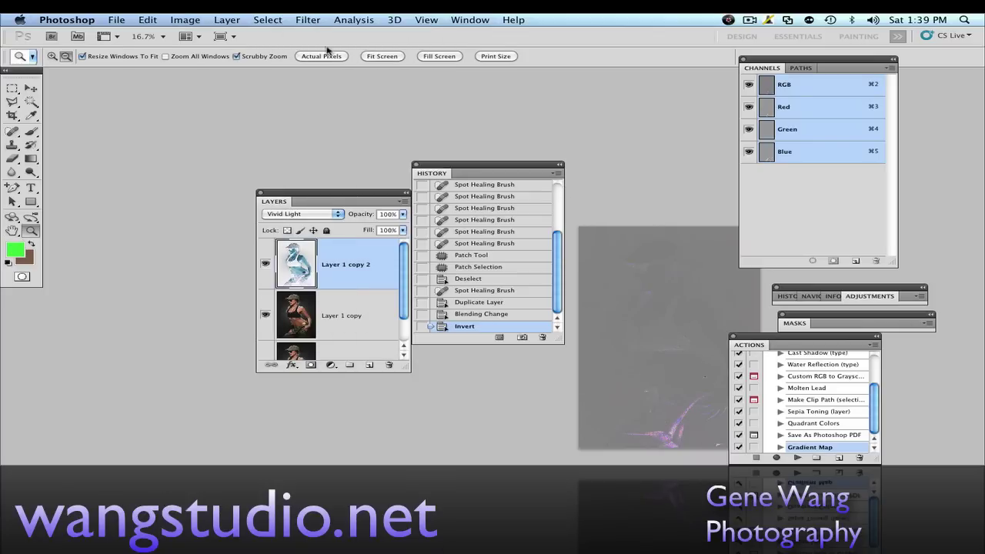
left_click(307, 19)
left_click(499, 190)
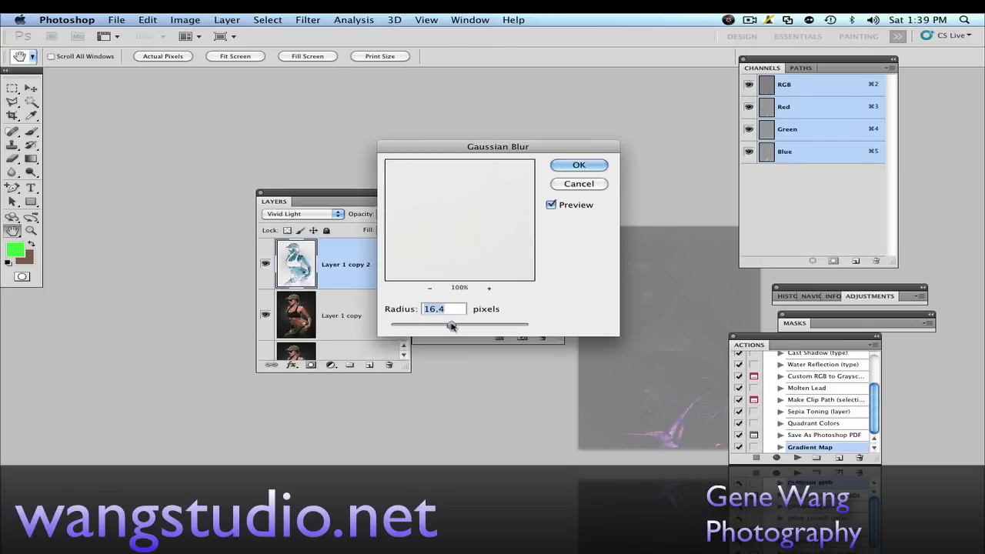
left_click(587, 164)
Apply a 3.4-pixel High Pass filter
left_click(268, 19)
mouse_move(186, 20)
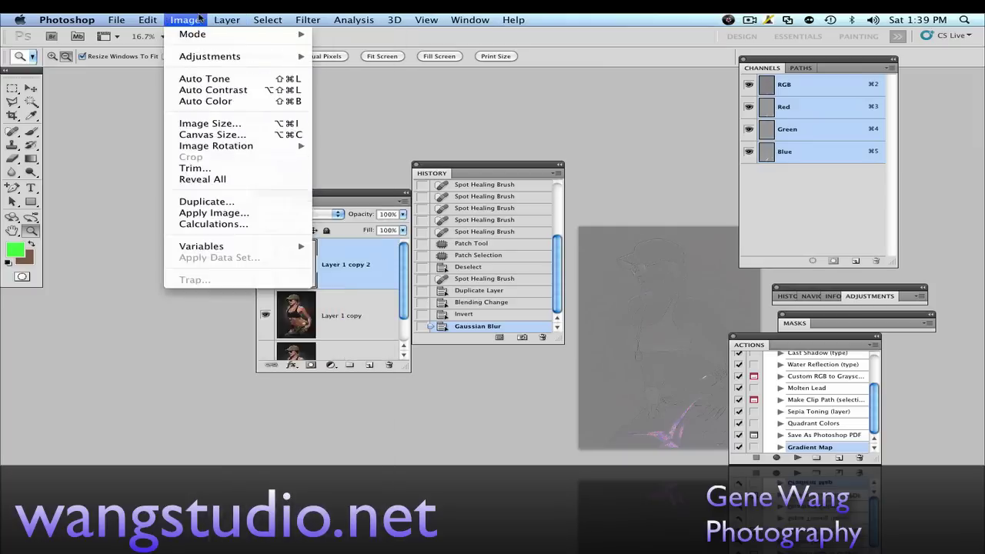
left_click(489, 279)
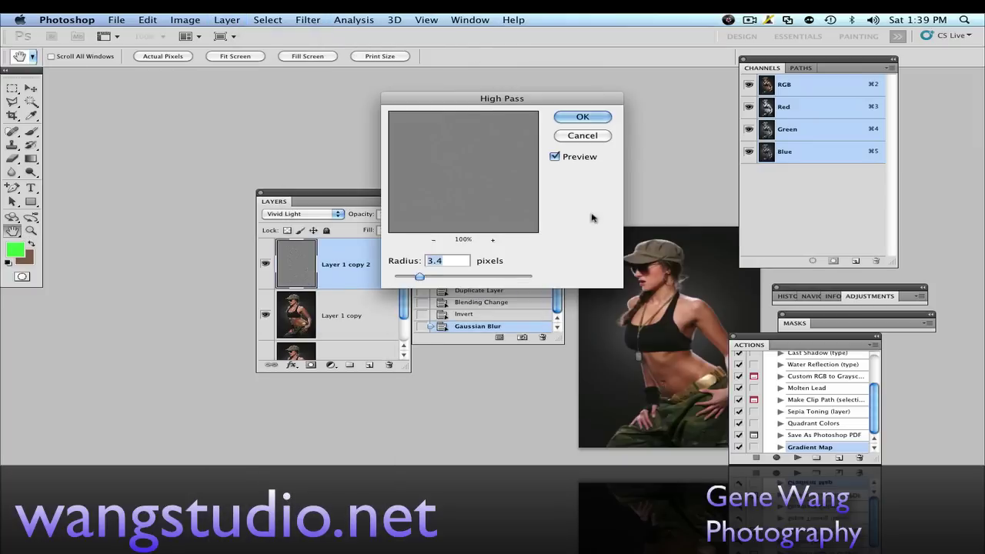
left_click(579, 117)
Zoom in on the portrait and add a layer mask to the smoothing layer
key("ctrl+plus")
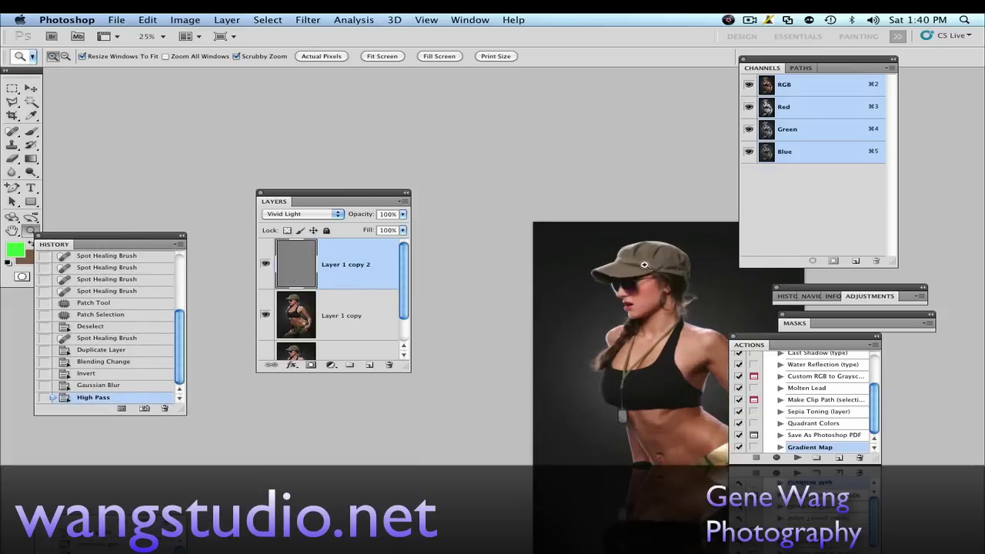
left_click(219, 37)
key("ctrl+plus")
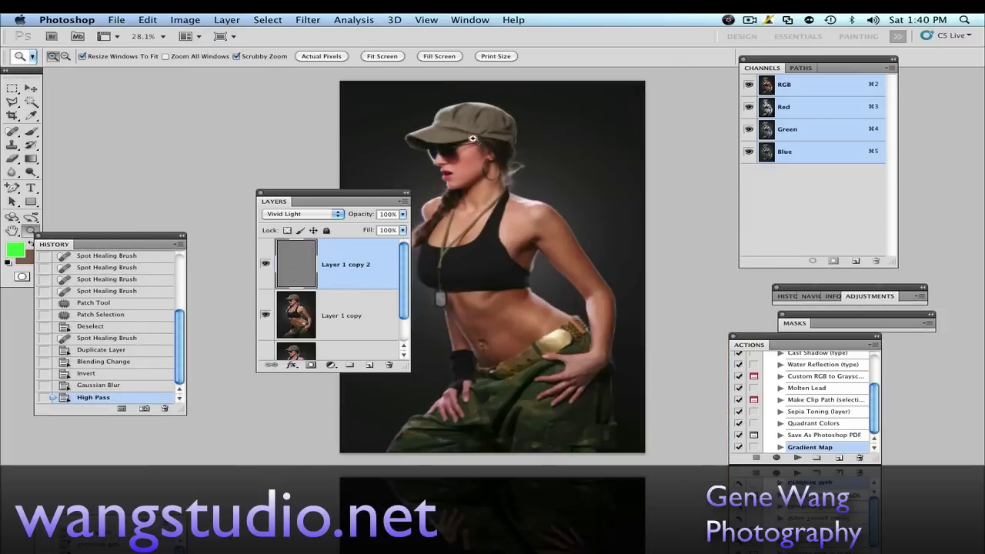
left_click_drag(331, 200, 195, 180)
left_click(176, 344)
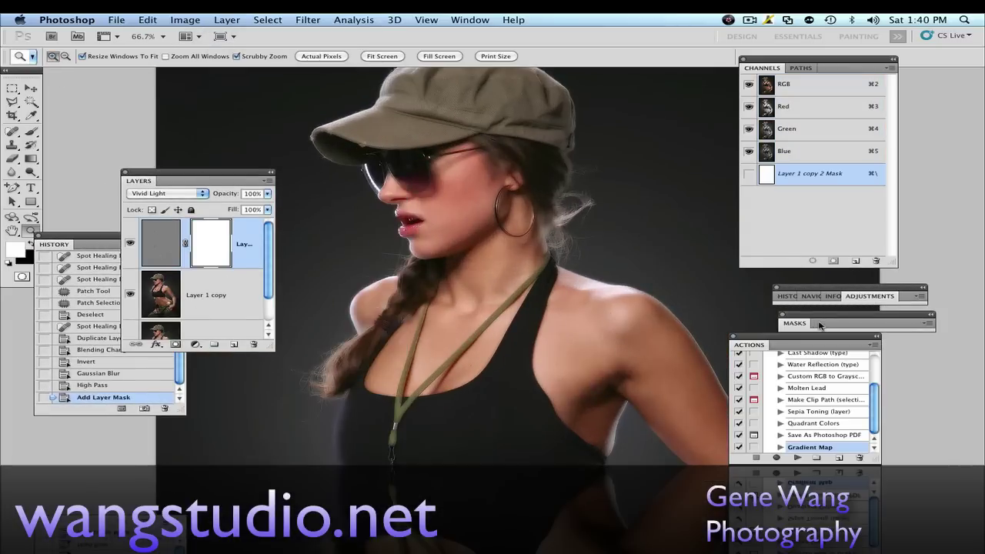
Show the Masks panel and invert the mask to black
left_click(394, 19)
left_click(493, 248)
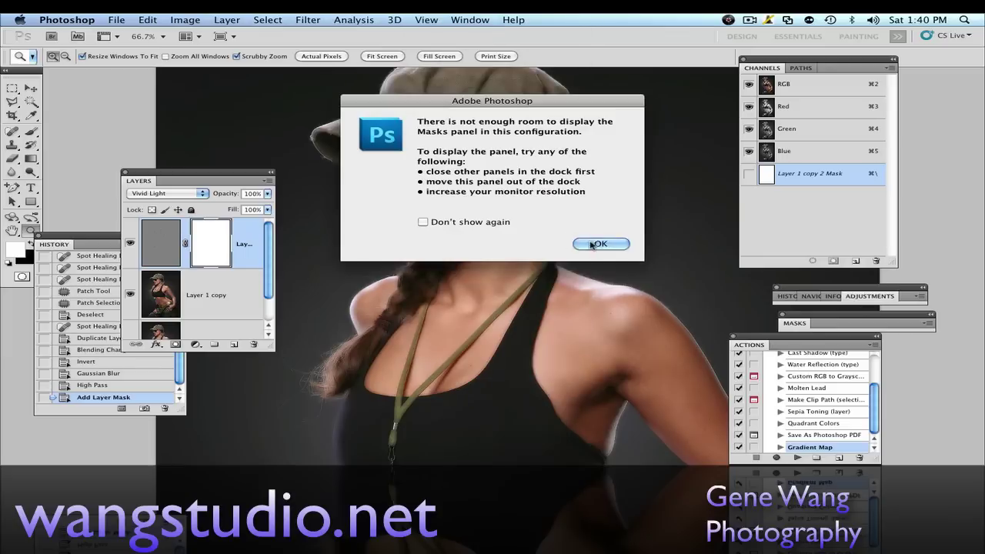
left_click(594, 244)
left_click(169, 240)
left_click(211, 241)
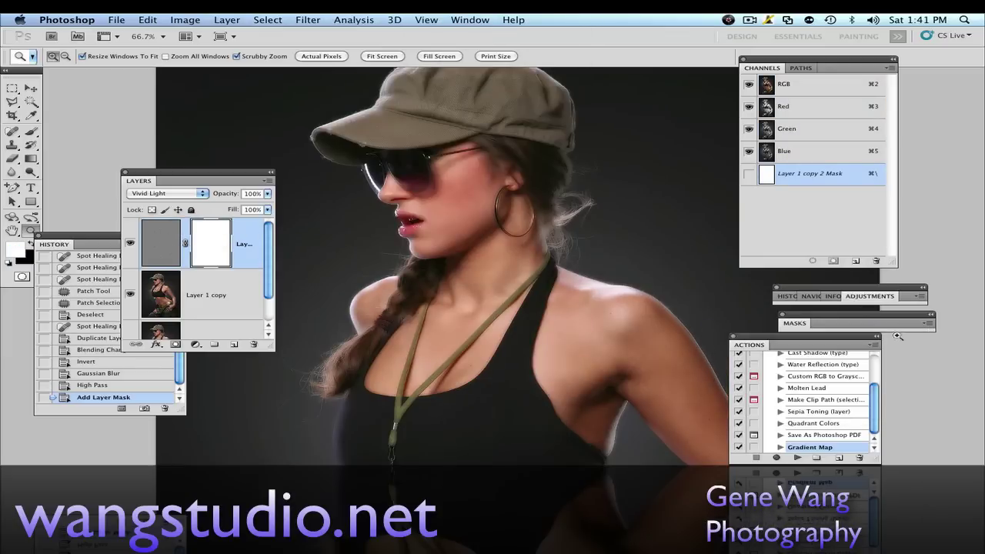
left_click(469, 19)
left_click(492, 248)
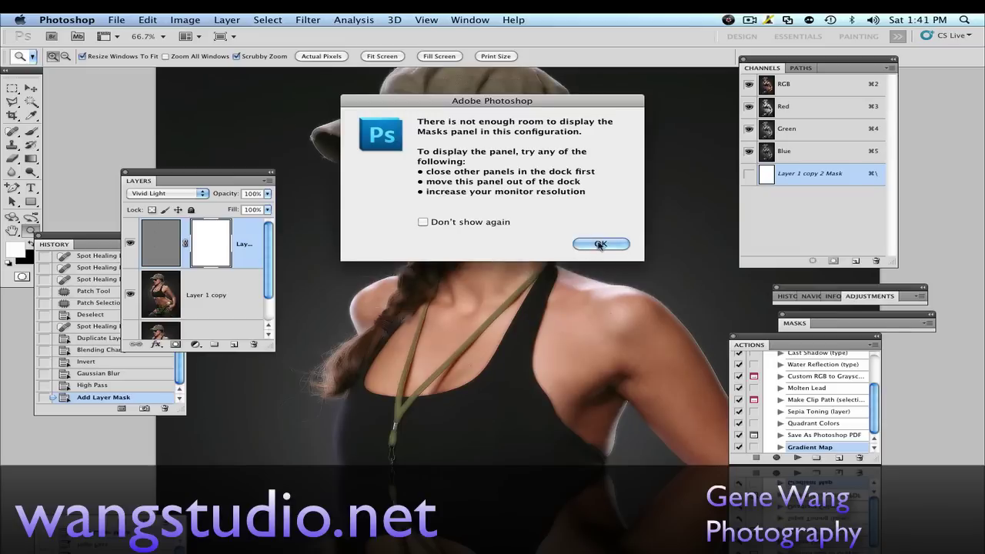
left_click(600, 244)
triple_click(840, 332)
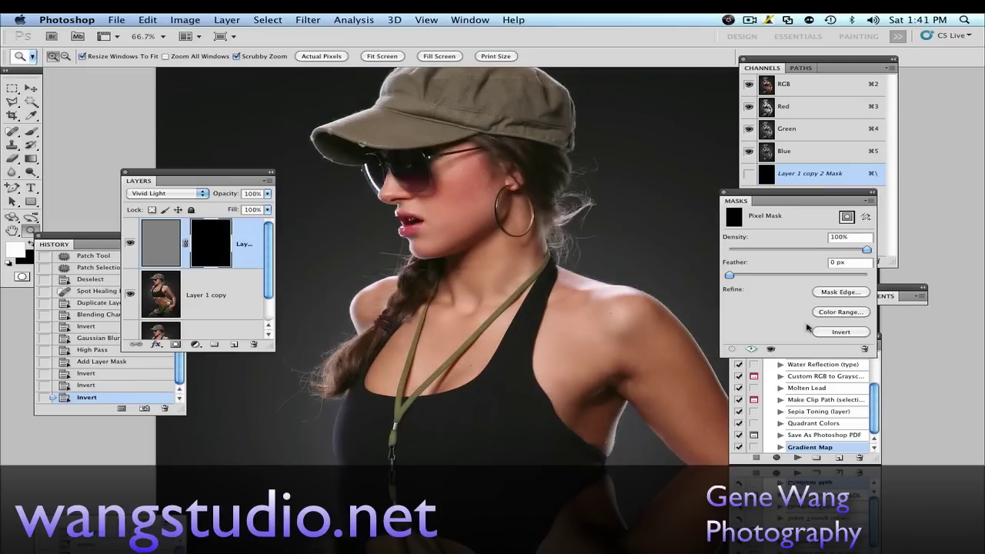
Paint white onto the mask over the cheek with a 26 px brush at 200% zoom
key("x")
double_click(454, 184)
key("b")
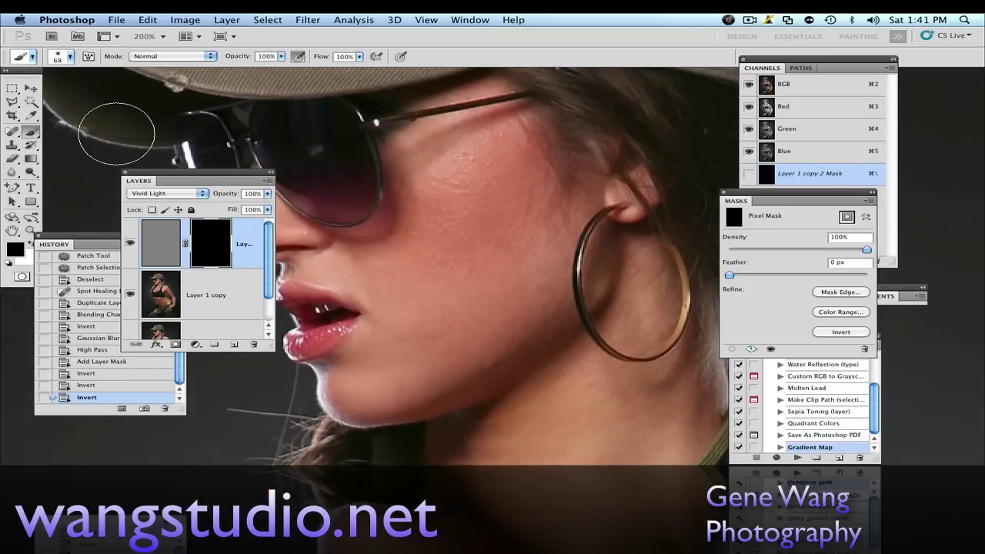
key("x")
left_click_drag(85, 244, 92, 335)
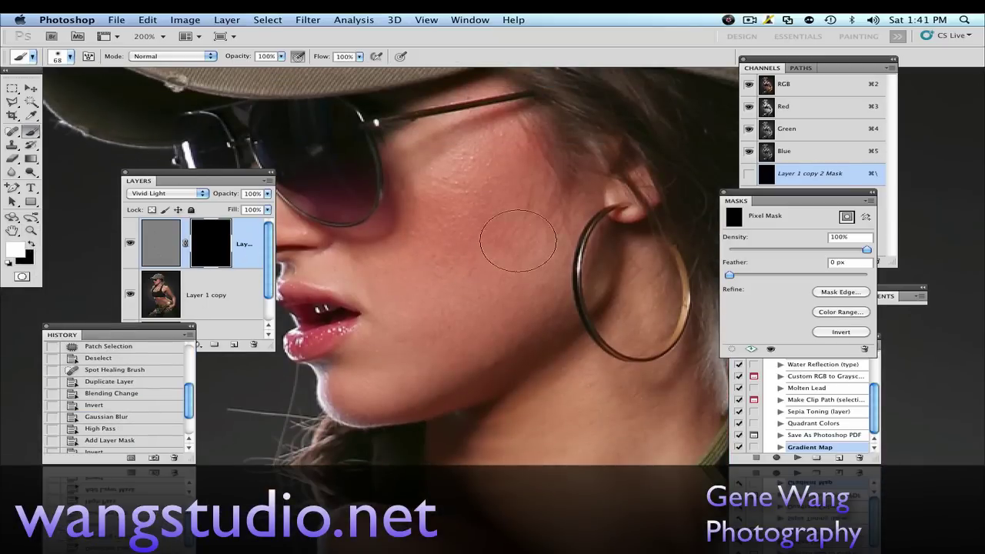
mouse_move(517, 240)
left_mouse_down()
mouse_move(454, 183)
mouse_move(413, 318)
mouse_move(489, 225)
left_mouse_up()
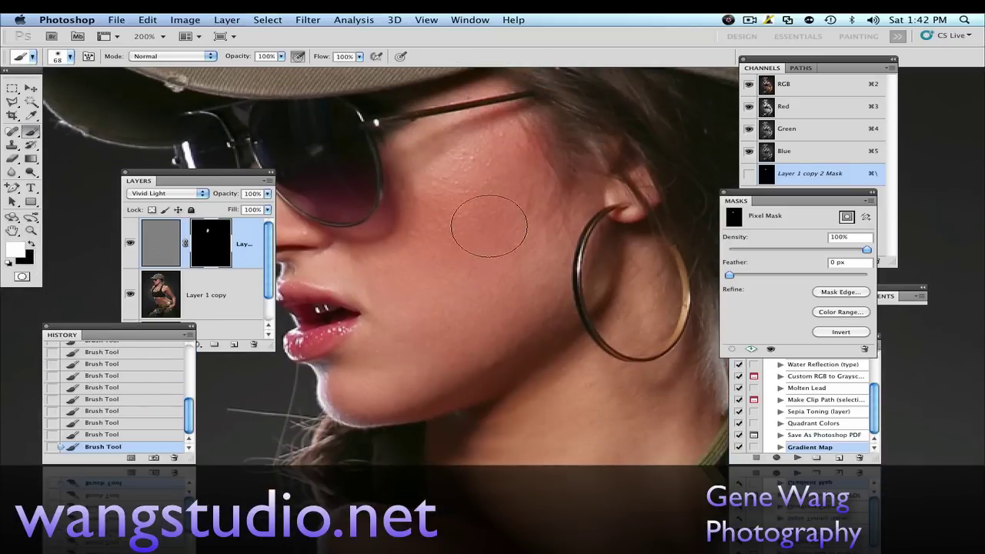
right_click(546, 200)
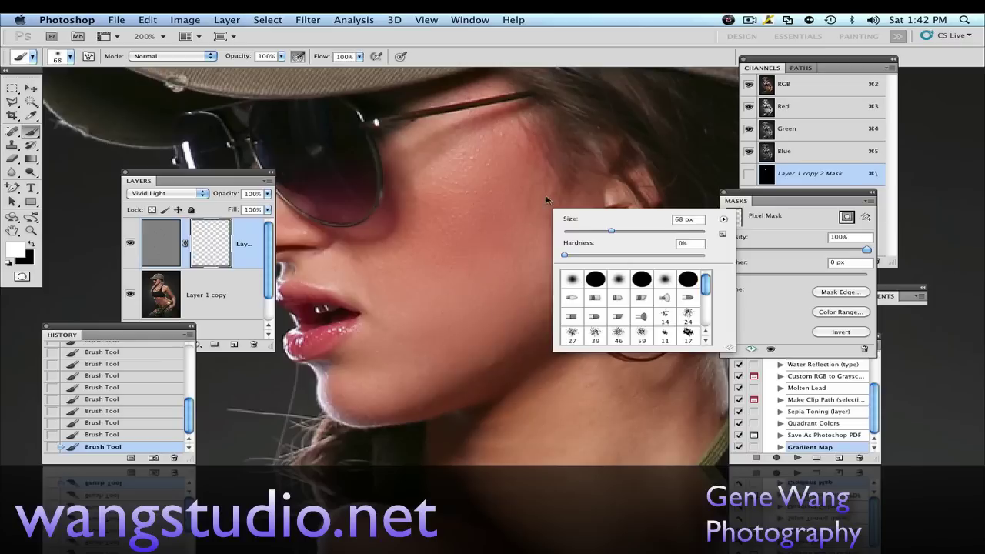
left_click_drag(611, 230, 582, 231)
key("Return")
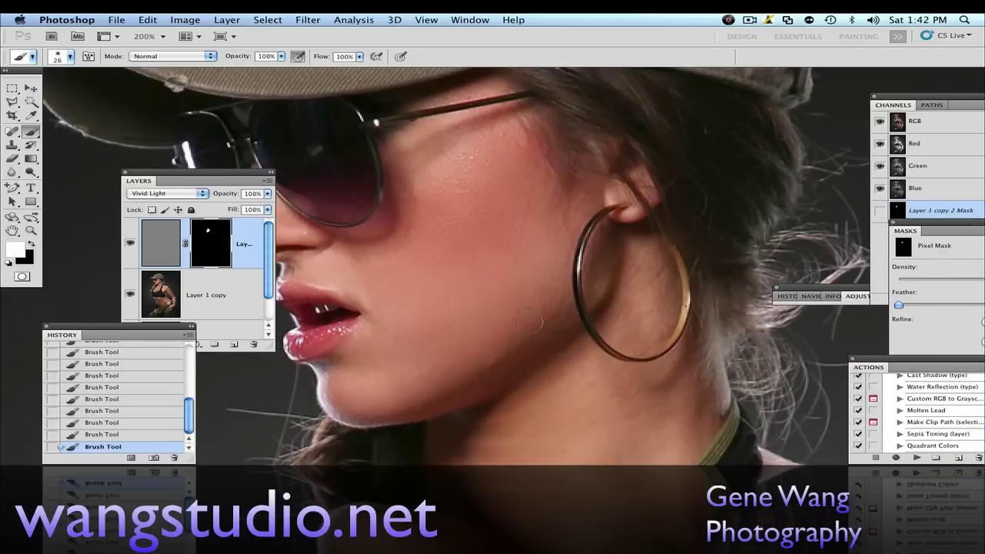
Toggle the smoothing layer off and on to compare, then zoom out to 66.7%
left_click(129, 243)
left_click(127, 245)
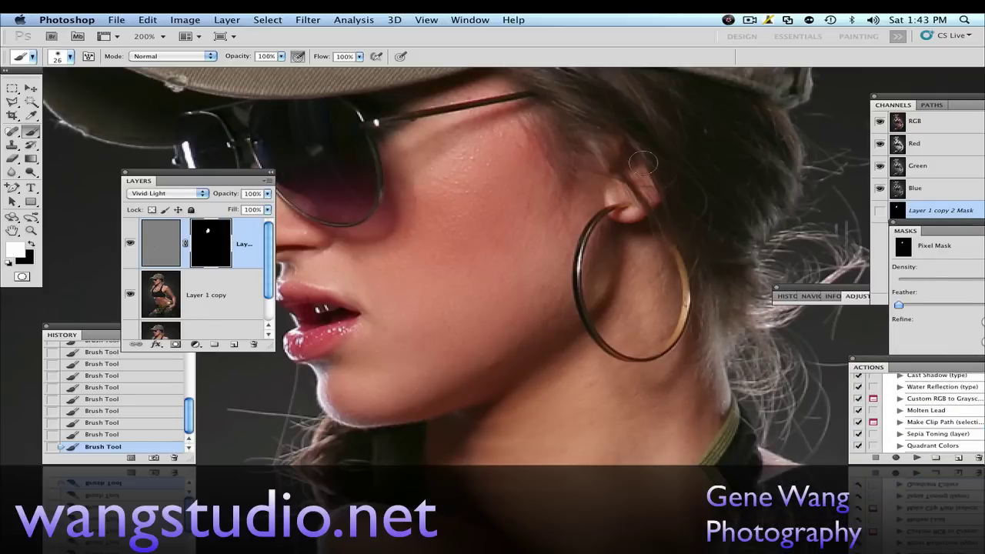
scroll(399, 178, "down", 5)
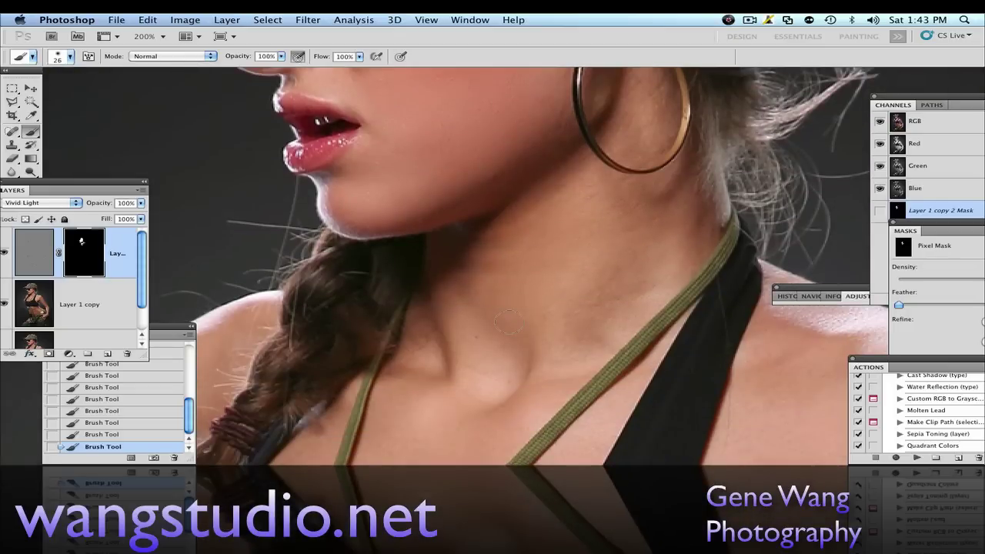
scroll(507, 322, "down", 2)
left_click_drag(61, 201, 114, 370)
key("z")
left_click(166, 189, "alt")
left_click(165, 188, "alt")
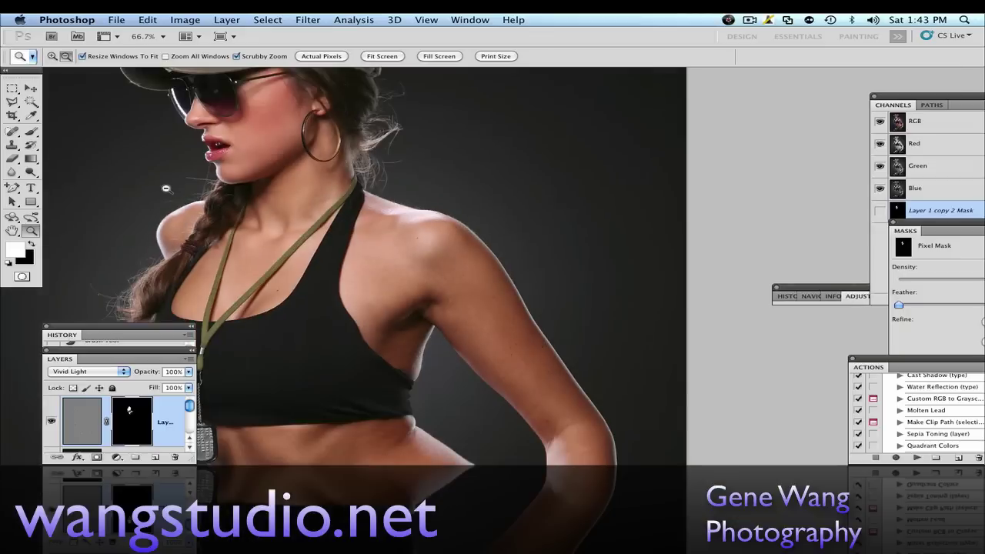
Enlarge the mask brush to 100 px, move panels off the image, and view the whole photo
left_click(31, 132)
left_click(70, 56)
key("Return")
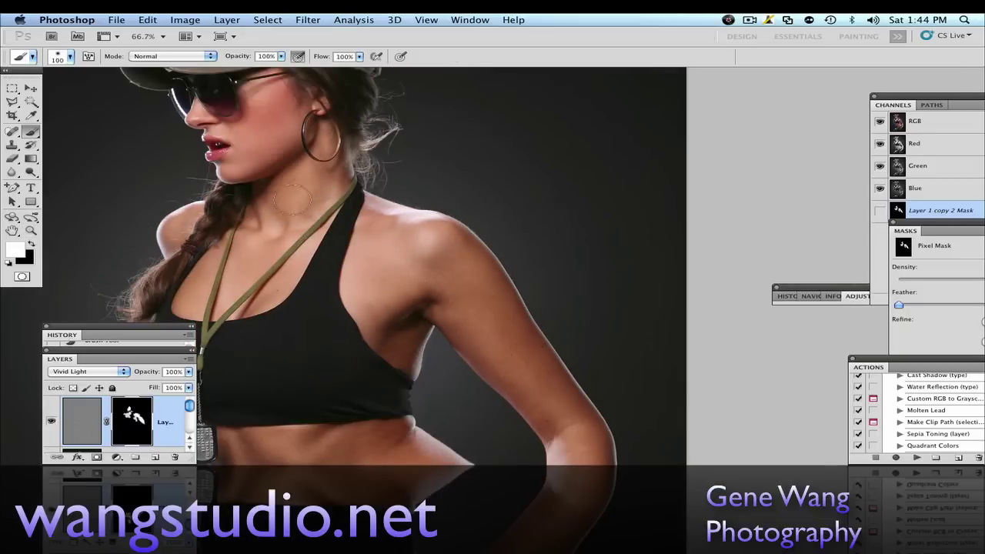
right_click(174, 278)
key("Return")
left_click_drag(116, 358, 806, 96)
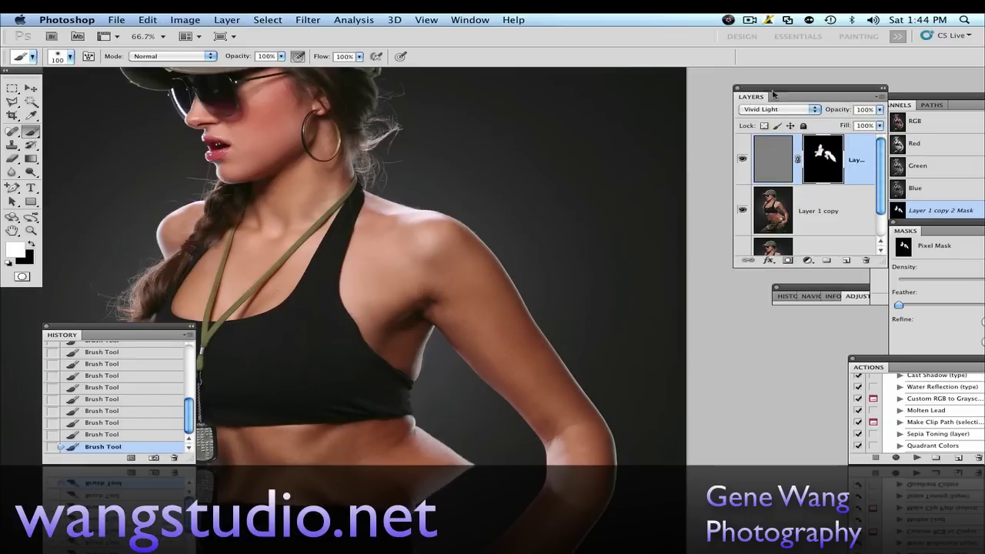
mouse_move(129, 329)
left_mouse_down()
mouse_move(566, 329)
mouse_move(838, 347)
left_mouse_up()
scroll(462, 375, "down", 5)
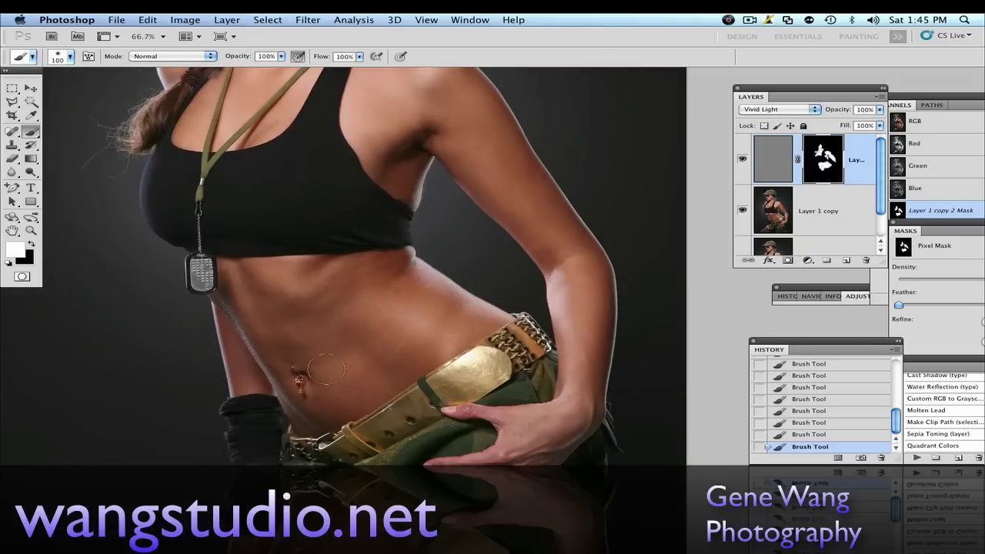
scroll(319, 315, "down", 2)
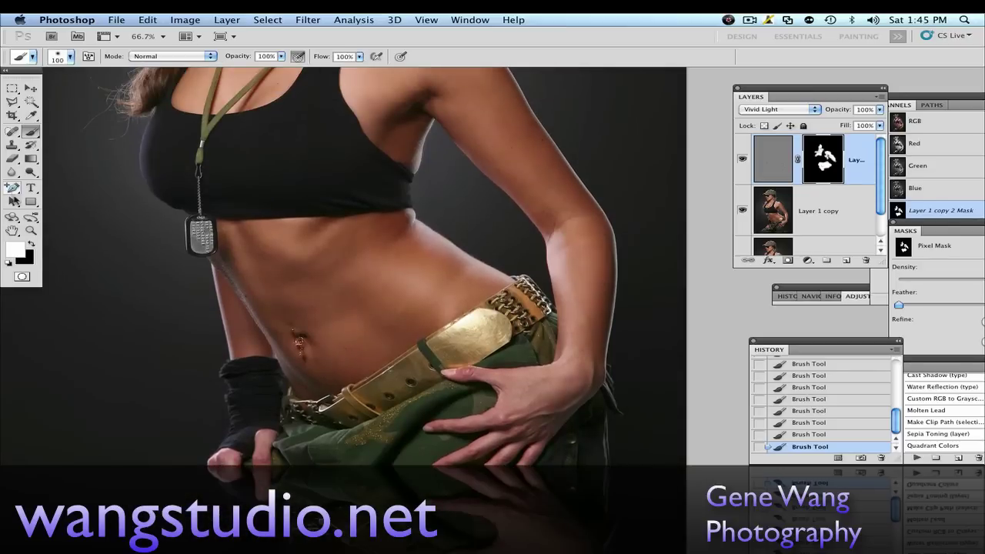
left_click(31, 230)
left_click(154, 137, "alt")
Turn the smoothing layer back on and marquee-select the waist on Layer 1 copy
left_click(742, 162)
left_click(782, 218)
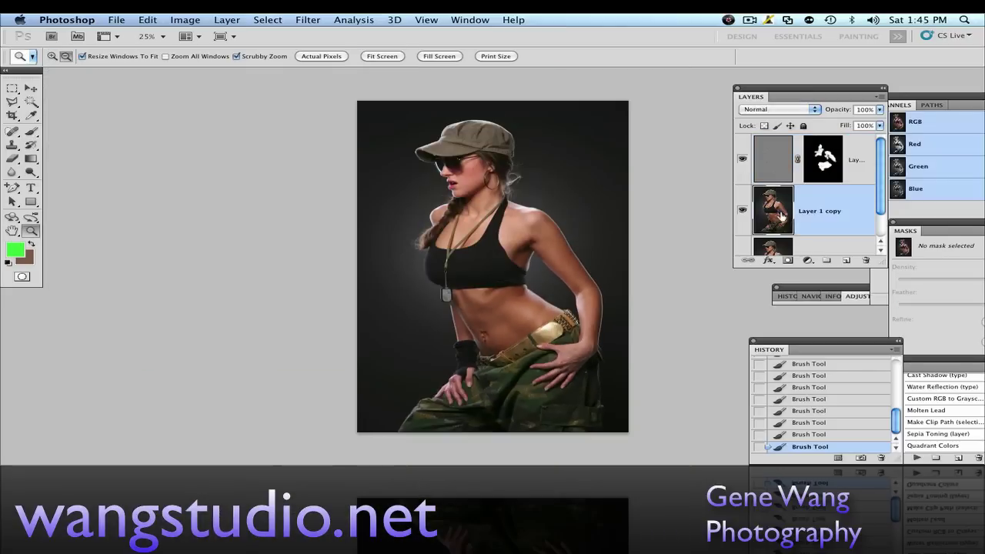
left_click(13, 89)
left_click_drag(572, 354, 575, 347)
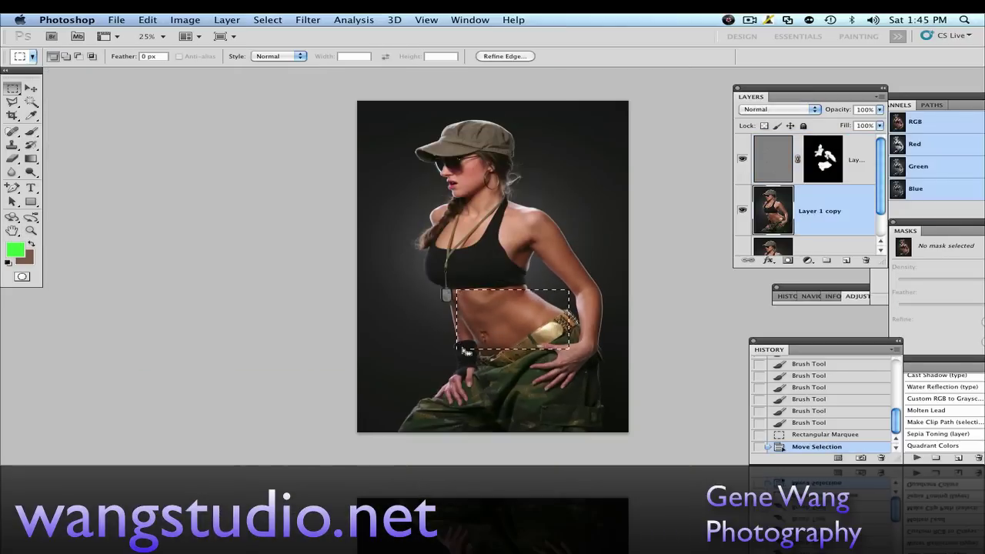
left_click_drag(516, 327, 522, 316)
Pinch the selected waist with a negative Amount, then deselect and check the result
left_click(307, 19)
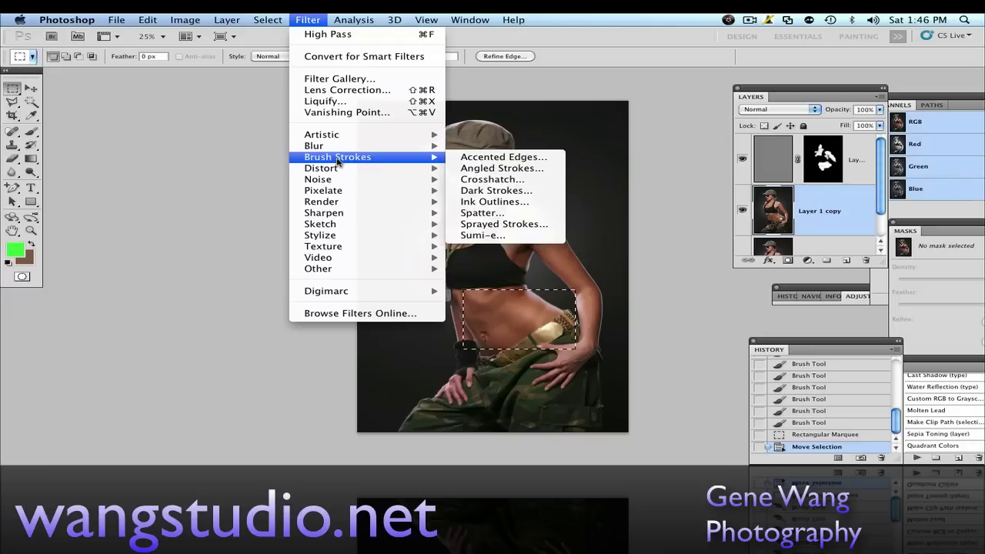
mouse_move(320, 168)
left_click(492, 215)
left_click_drag(482, 108, 163, 79)
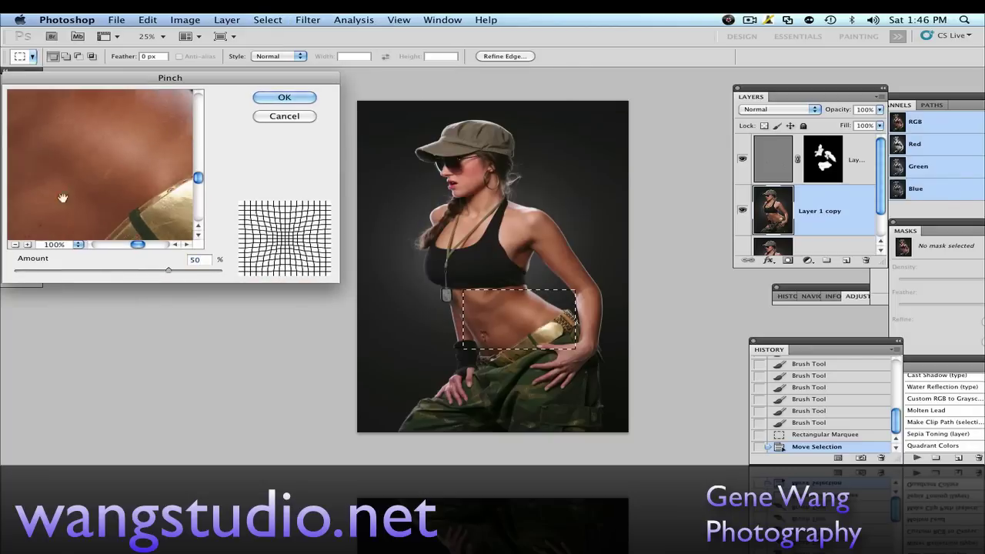
left_click(14, 244)
left_click(15, 244)
mouse_move(166, 270)
left_mouse_down()
mouse_move(4, 277)
mouse_move(103, 264)
left_mouse_up()
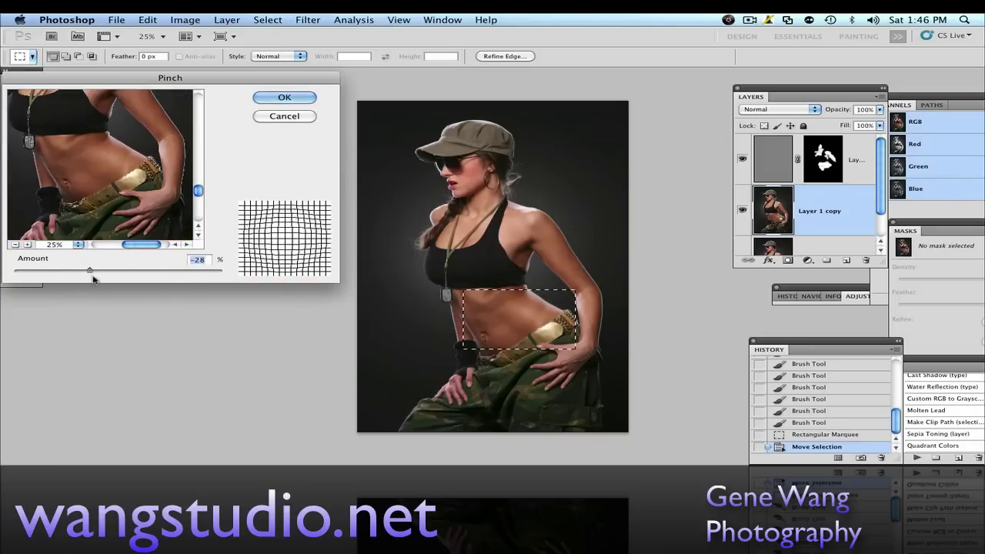
left_click(283, 96)
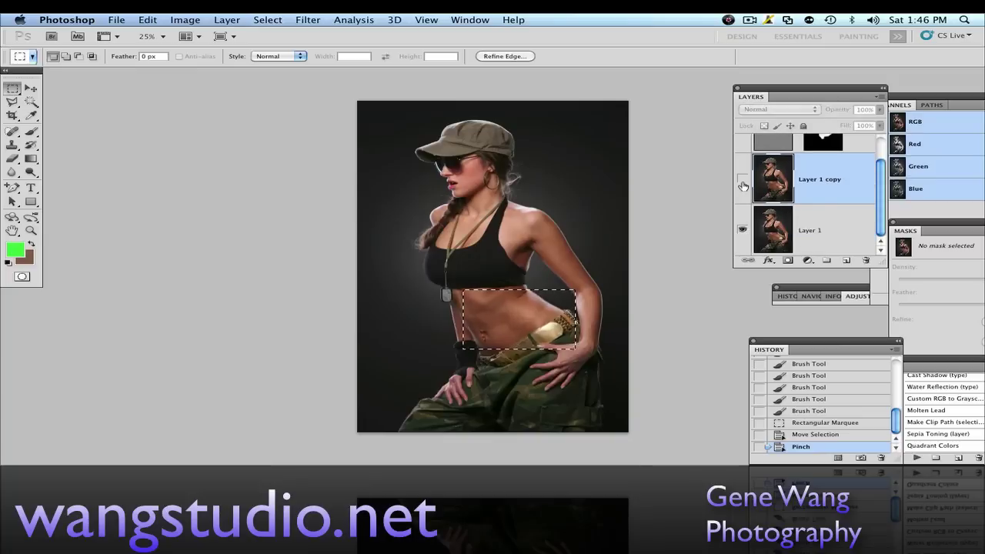
left_click(381, 303)
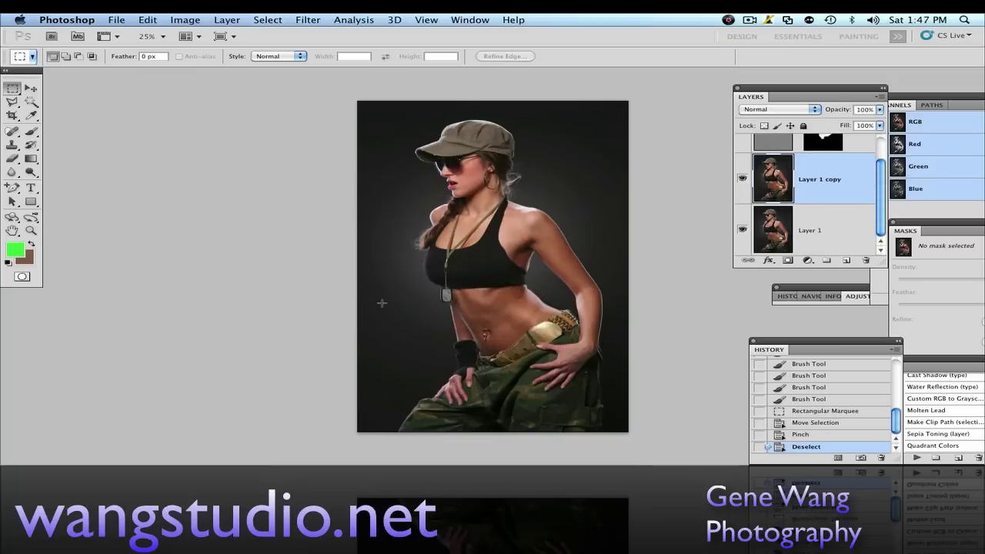
key("z")
left_click(475, 227)
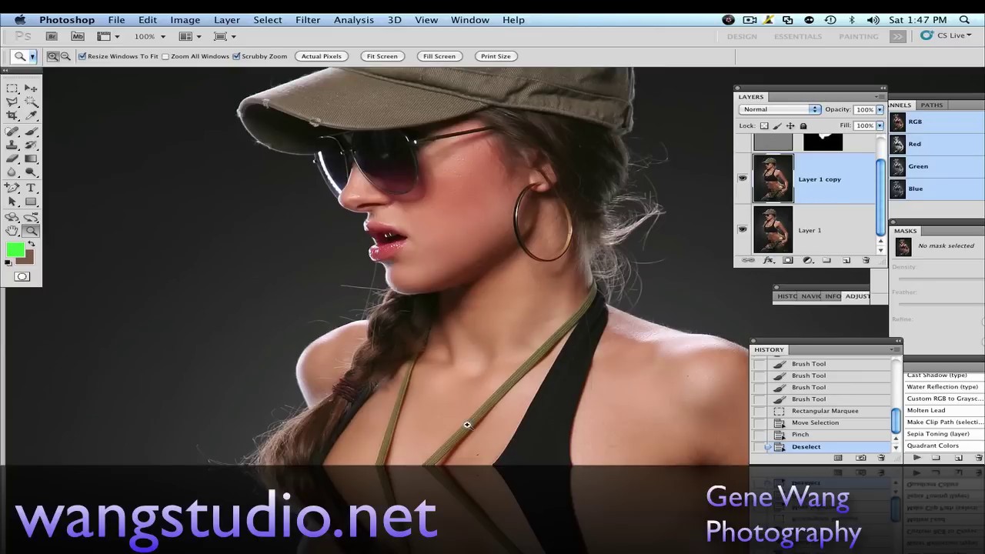
key("super+0")
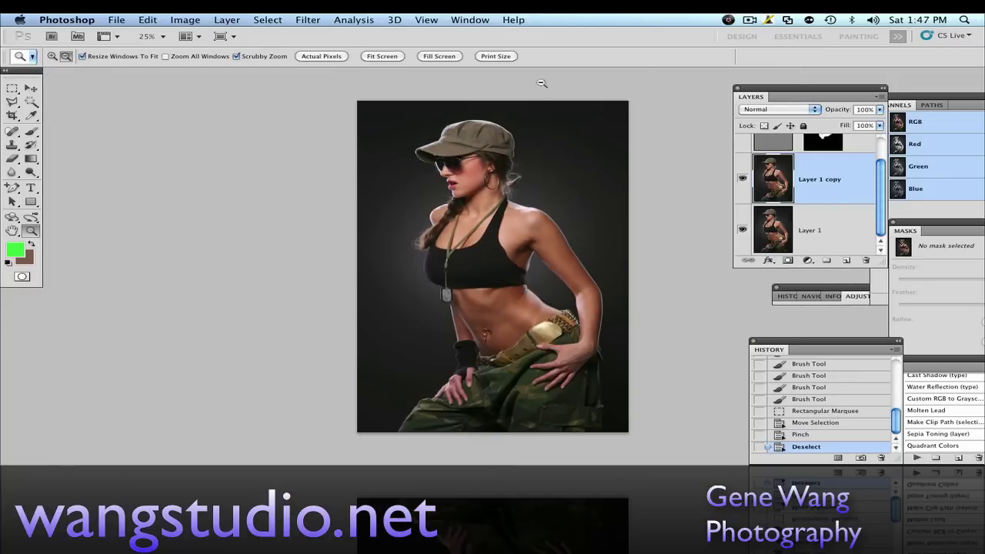
Place CAL_5357.JPG from the texturen folder as a new layer over the portrait
left_click_drag(851, 96, 744, 109)
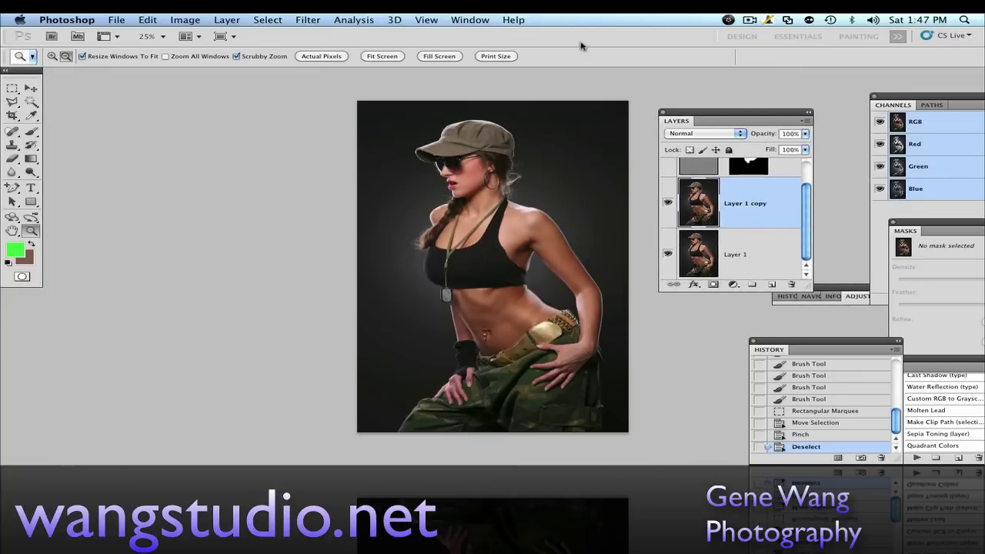
left_click(219, 36)
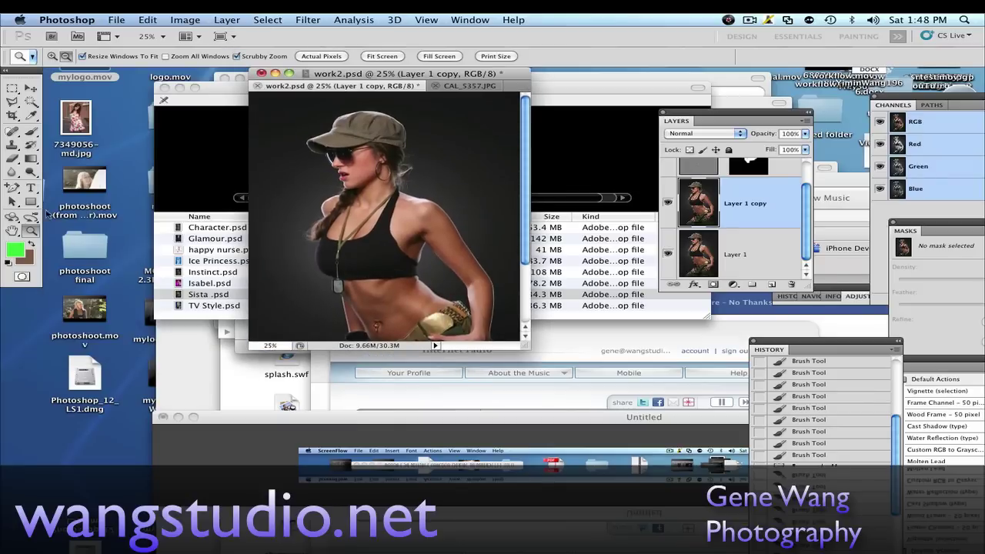
left_click_drag(13, 77, 26, 323)
double_click(23, 191)
right_click(567, 245)
key("Escape")
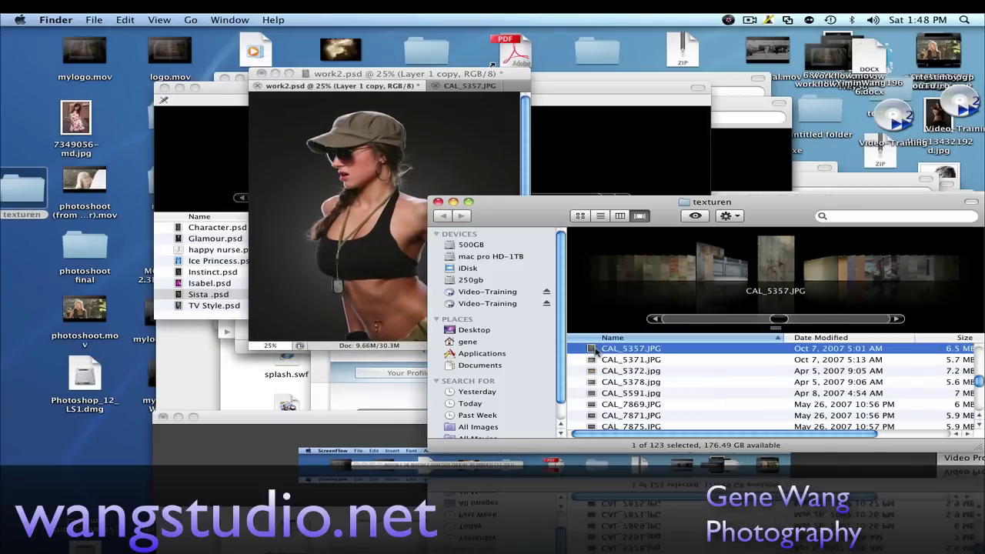
left_click_drag(596, 351, 346, 231)
left_click(219, 36)
Shift the texture layer down and set its blend mode to Soft Light
left_click(238, 61)
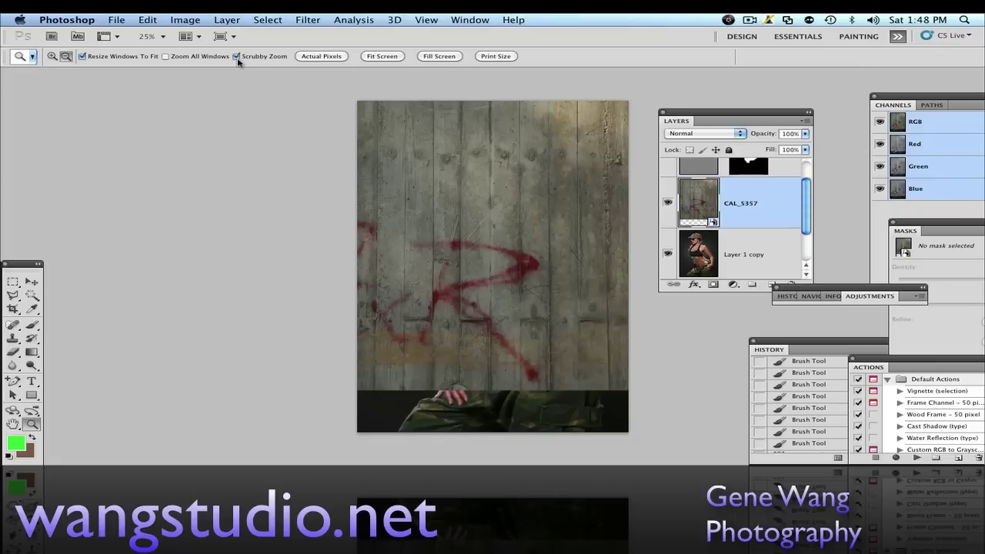
key("v")
left_click_drag(472, 243, 472, 285)
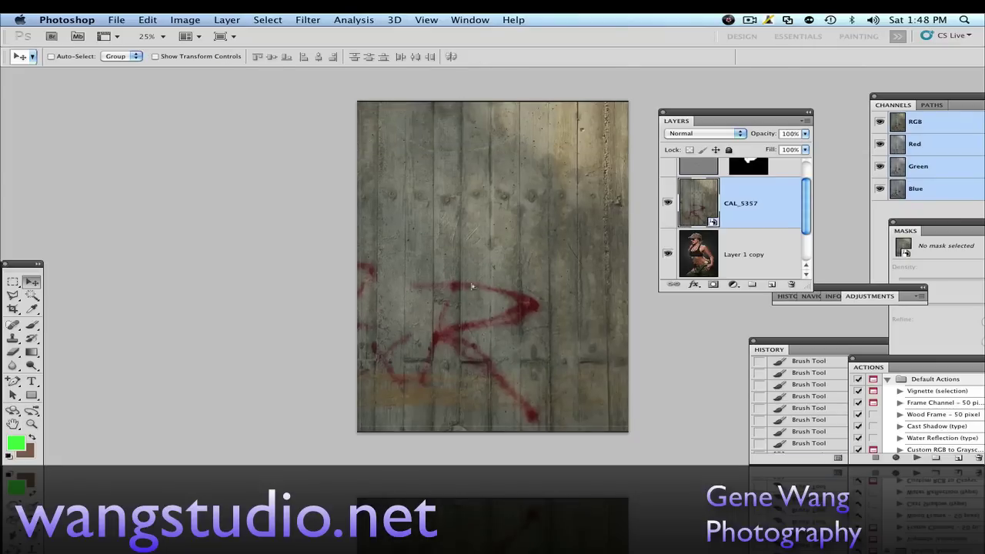
left_click(691, 137)
left_click(700, 245)
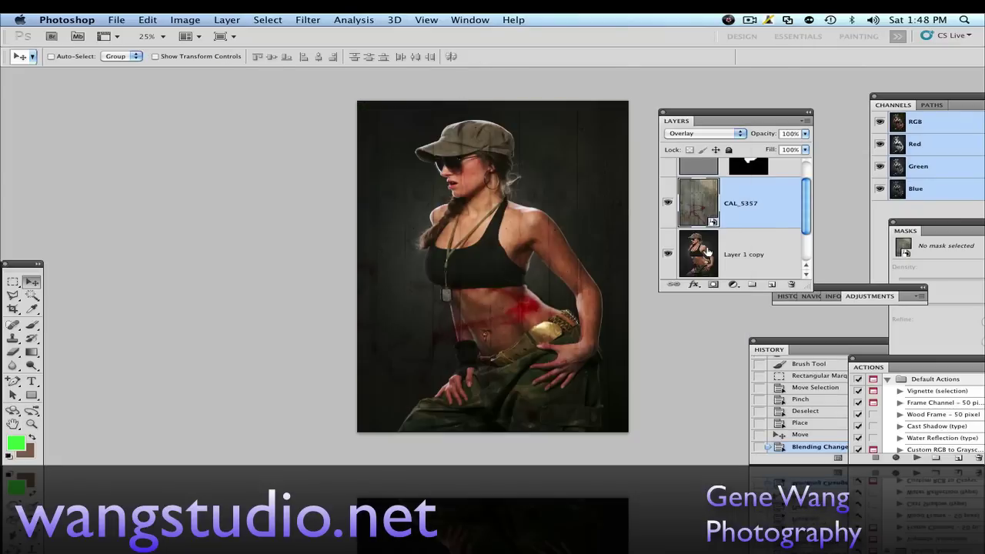
left_click(739, 133)
Add a layer mask to the texture and set up a 176 px black brush
left_click(713, 284)
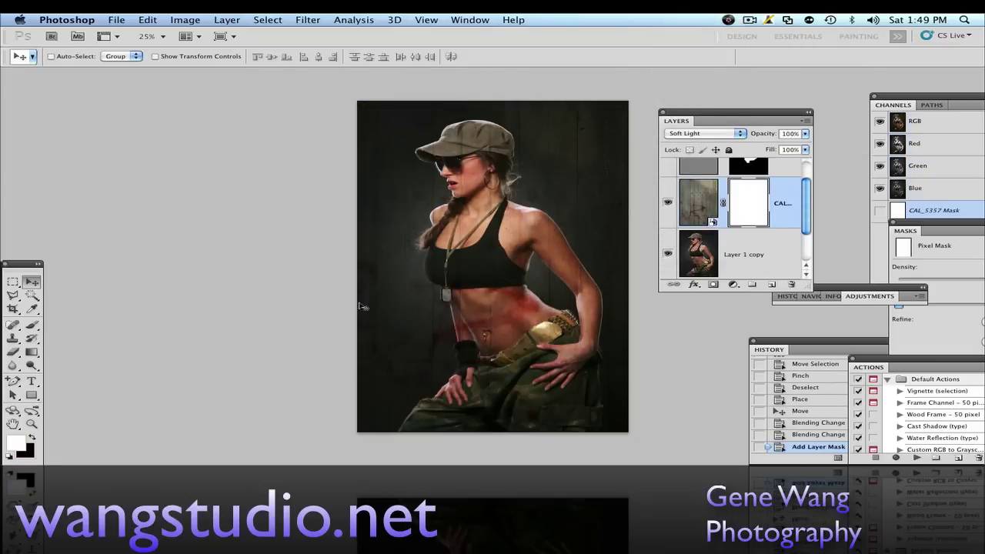
key("d")
key("b")
left_click(35, 439)
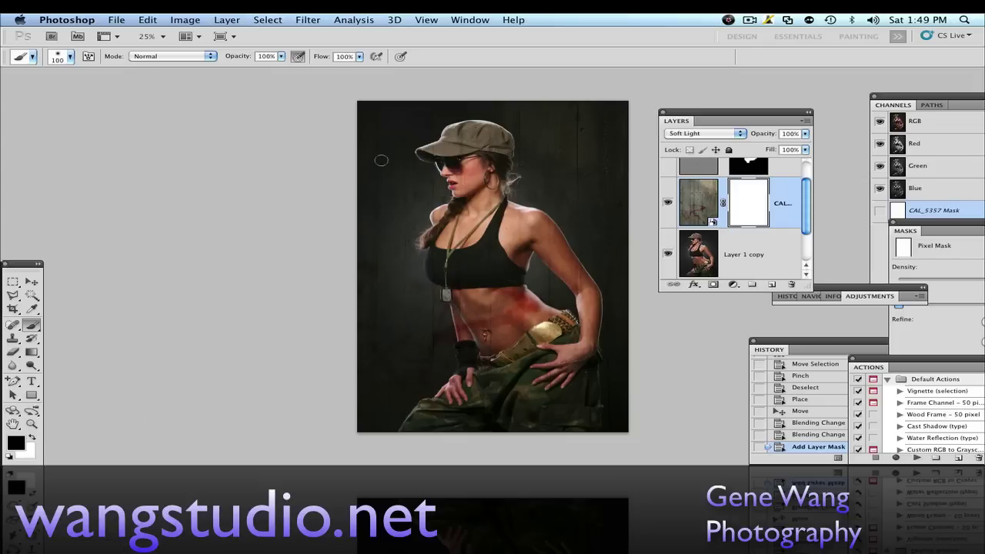
left_click(70, 57)
left_click_drag(46, 86, 61, 86)
Paint the texture off the woman's face, chest, torso, arm, hands and lower body
left_click(473, 184)
right_click(460, 179)
key("Return")
left_click(479, 189)
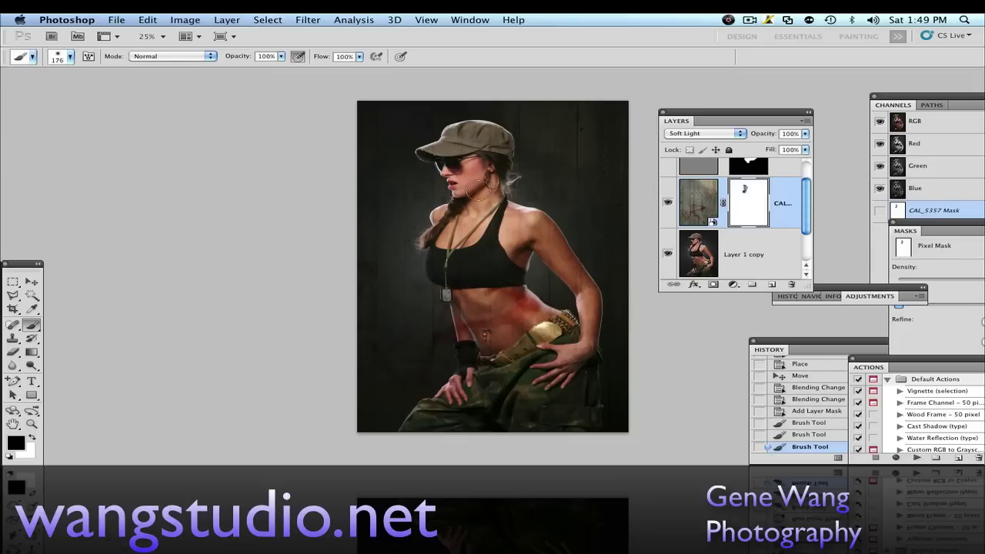
left_click_drag(507, 308, 550, 339)
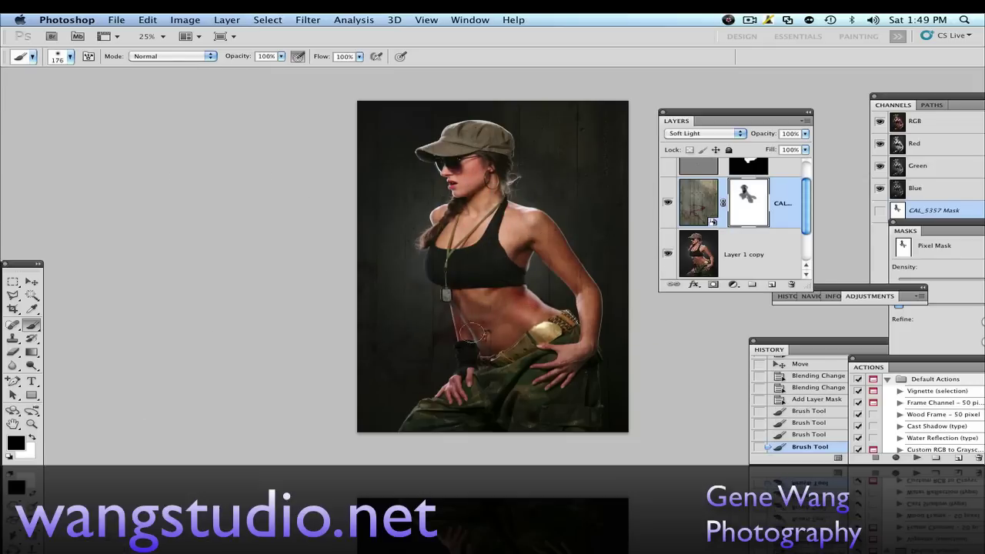
left_click_drag(473, 339, 458, 292)
left_click_drag(534, 346, 565, 396)
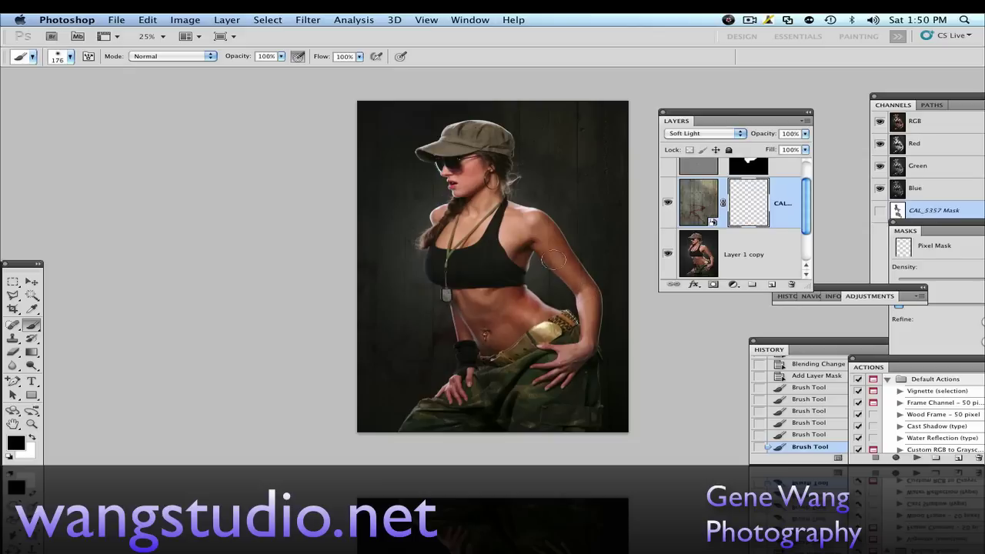
left_click(457, 351)
left_click_drag(456, 396, 477, 401)
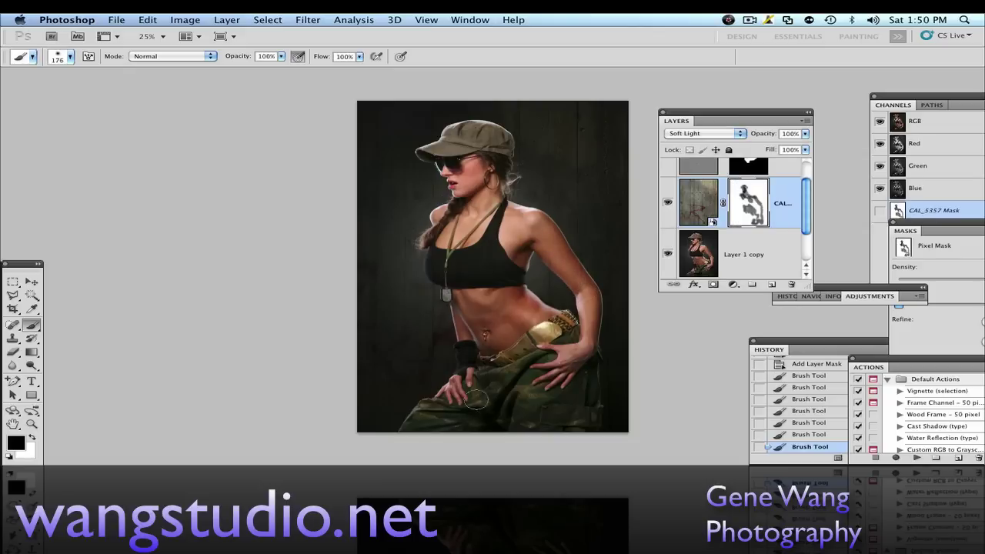
left_click_drag(481, 265, 467, 225)
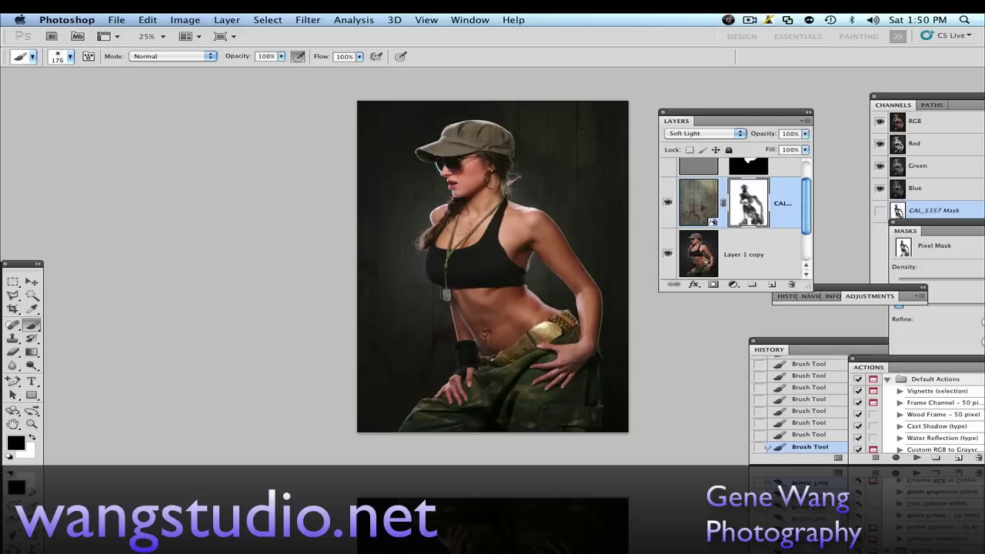
left_click_drag(518, 362, 563, 396)
Toggle the texture layer to compare, then reactivate its mask with default colours
left_click(667, 202)
double_click(747, 202)
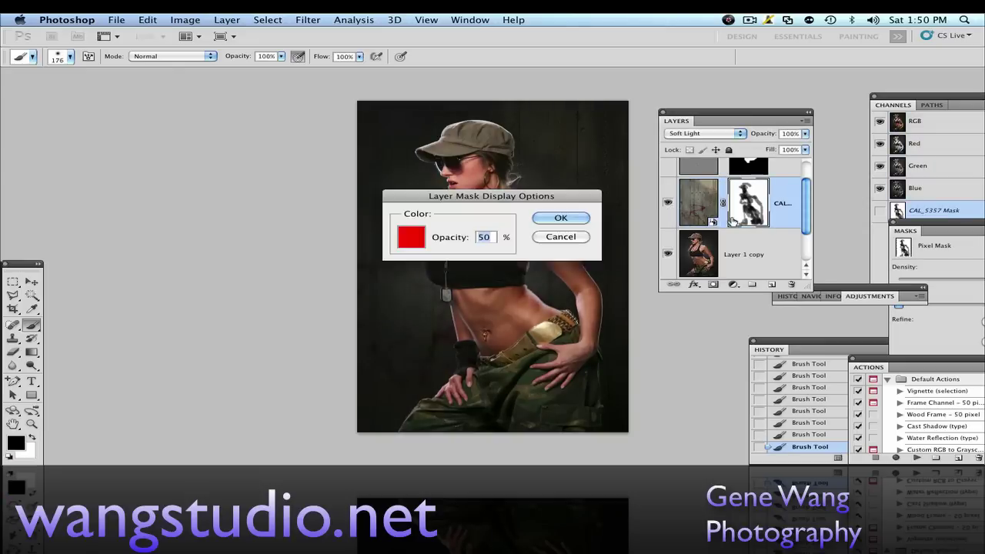
key("Escape")
left_click(666, 202)
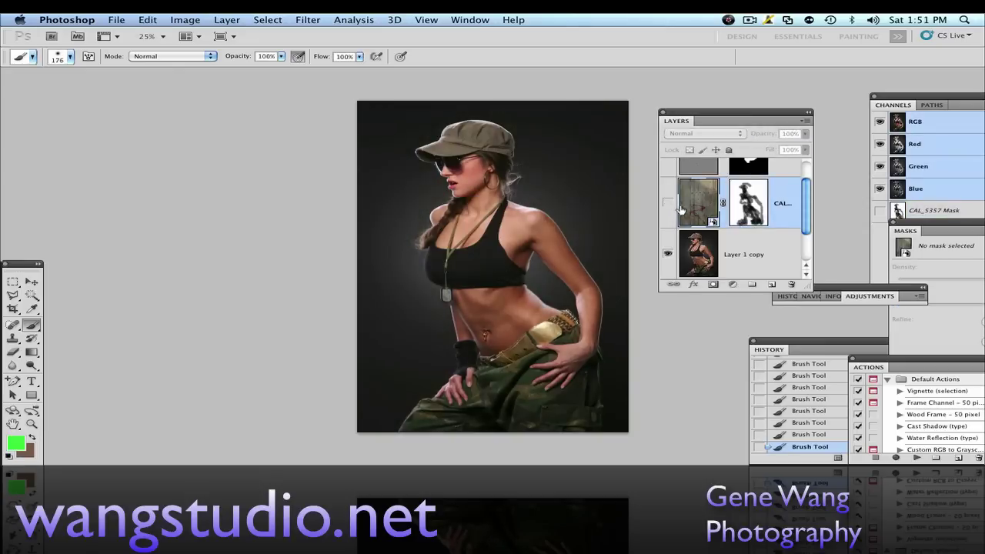
left_click(666, 202)
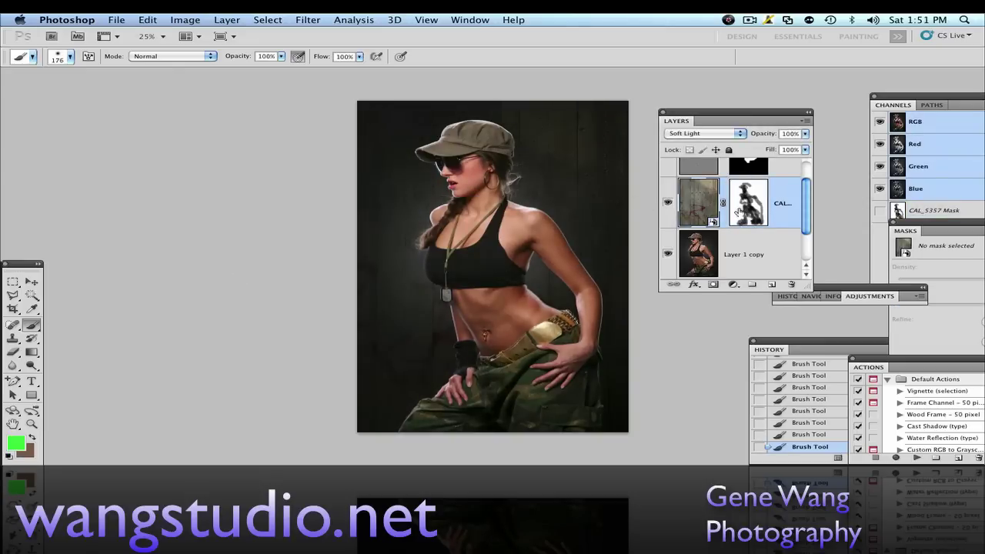
left_click(742, 206)
key("d")
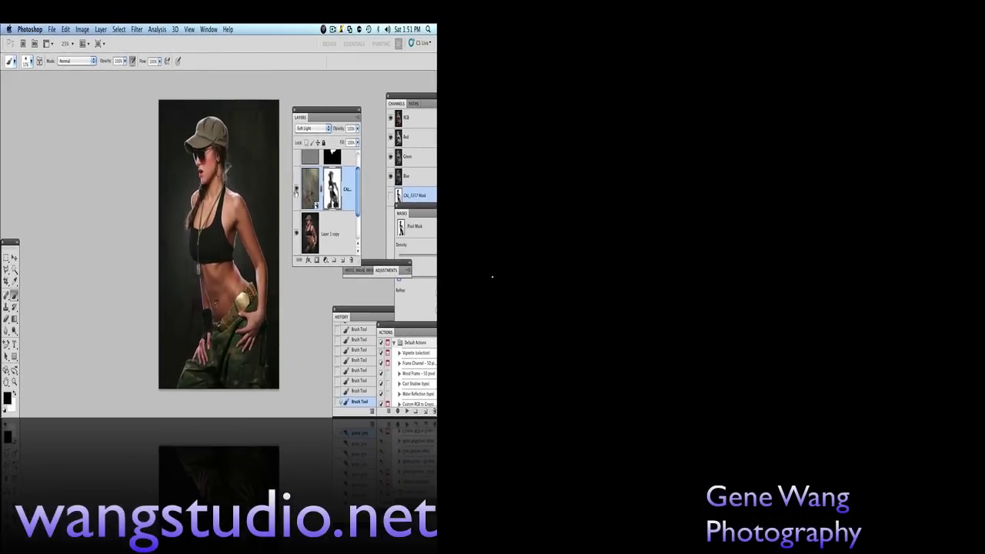